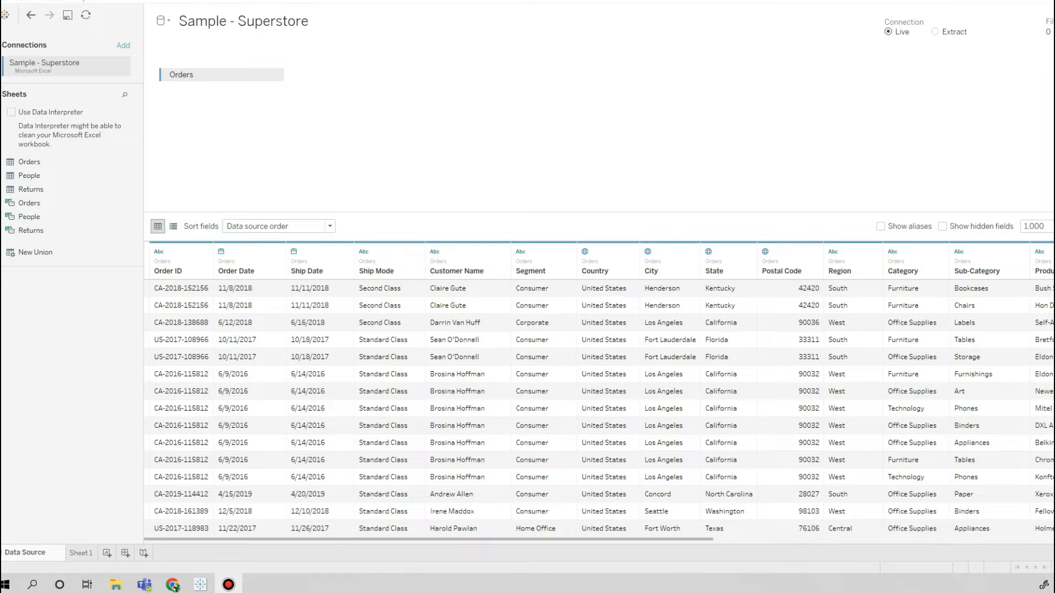
Switch the Sample - Superstore data source connection from live to Extract.
left_click(935, 31)
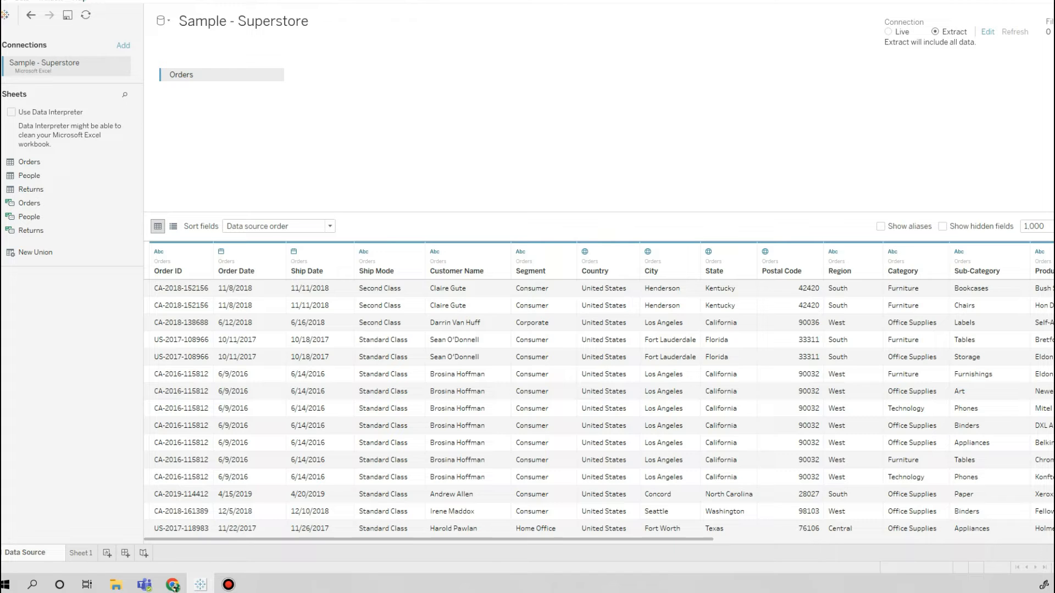
left_click(320, 340)
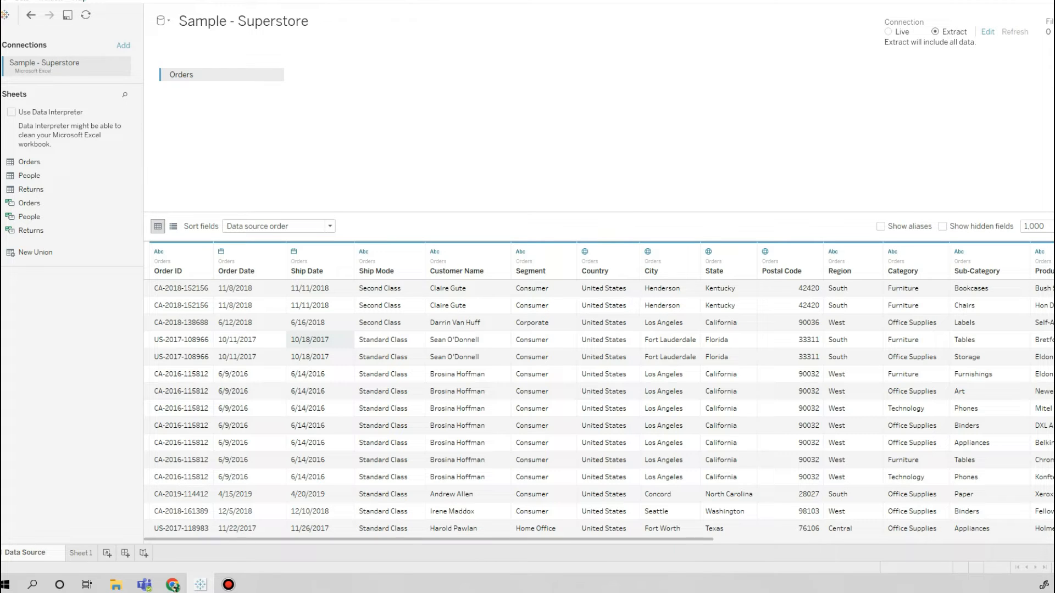
left_click(68, 15)
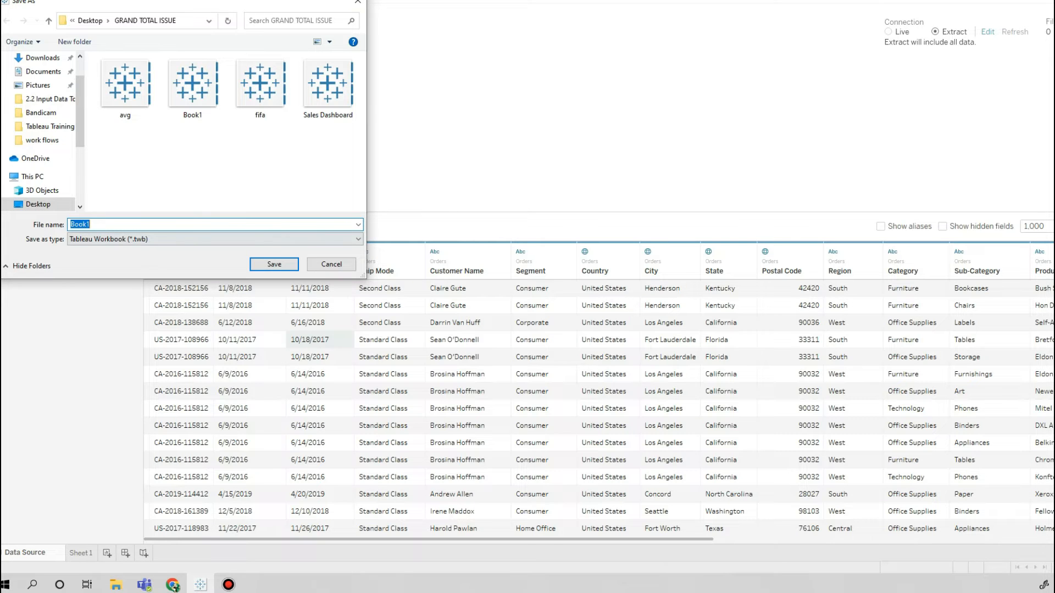
left_click(357, 3)
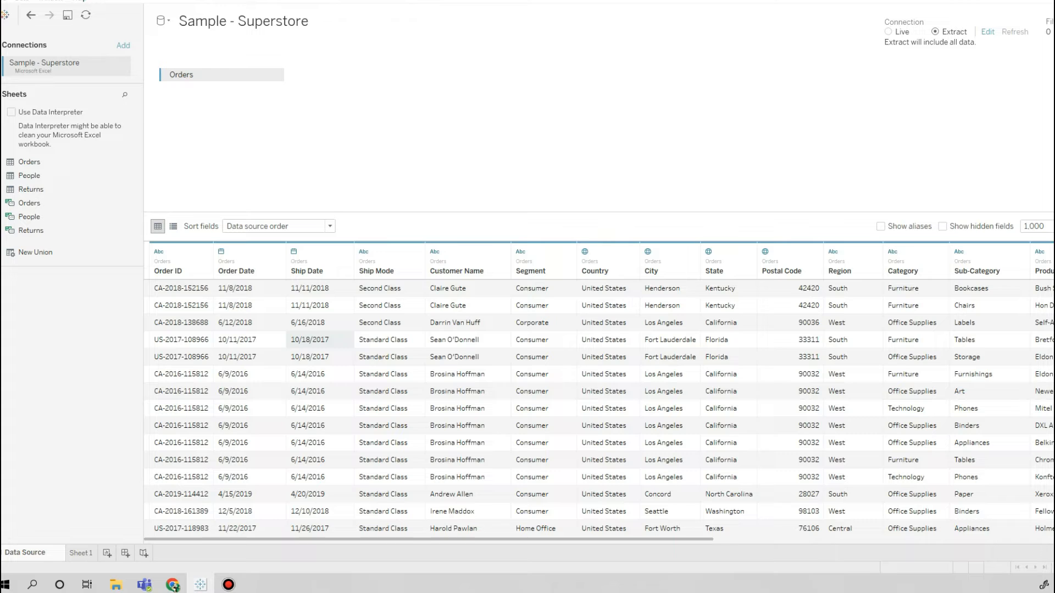
Save the workbook as Book1 in the GRAND TOTAL ISSUE folder, replacing the existing file.
left_click(320, 374)
left_click(249, 305)
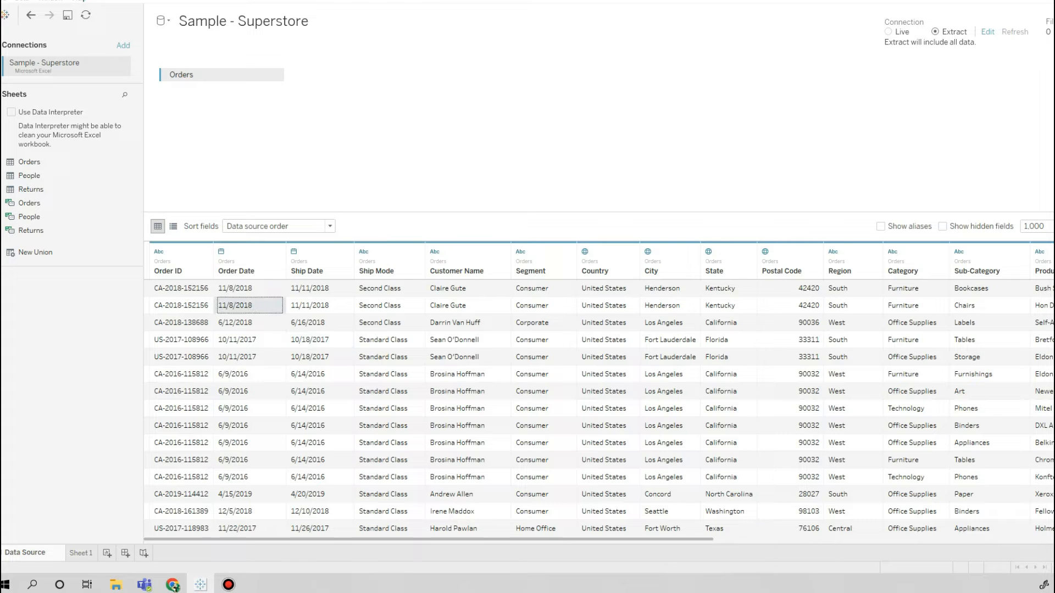
left_click(67, 15)
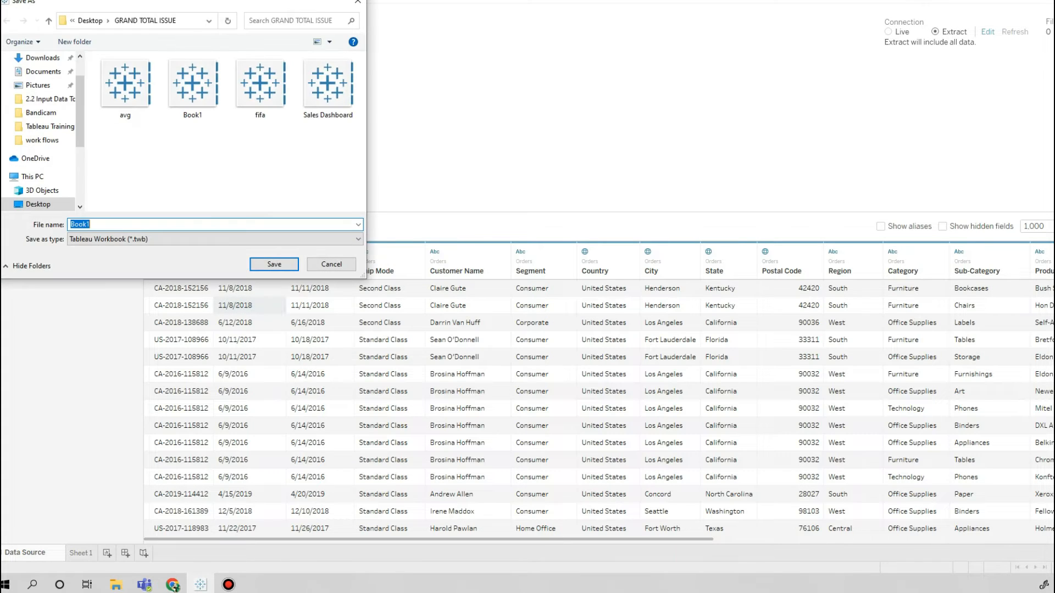
left_click(274, 264)
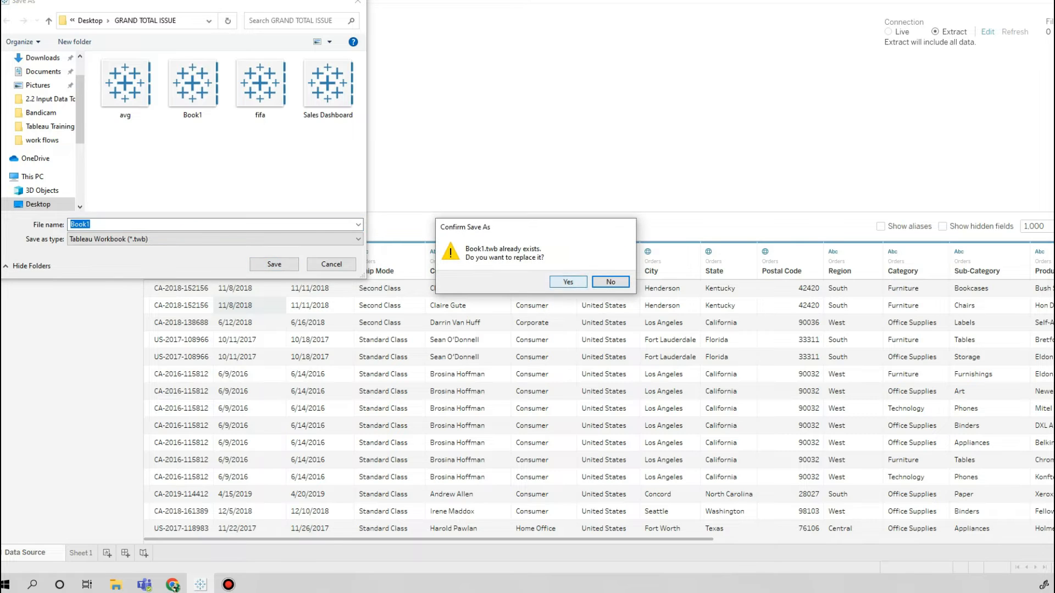
left_click(568, 281)
Save the extract as Sample - Superstore in Tableau Data Extract (*.hyper) format in the Datasources folder, replacing the existing file.
left_click(605, 297)
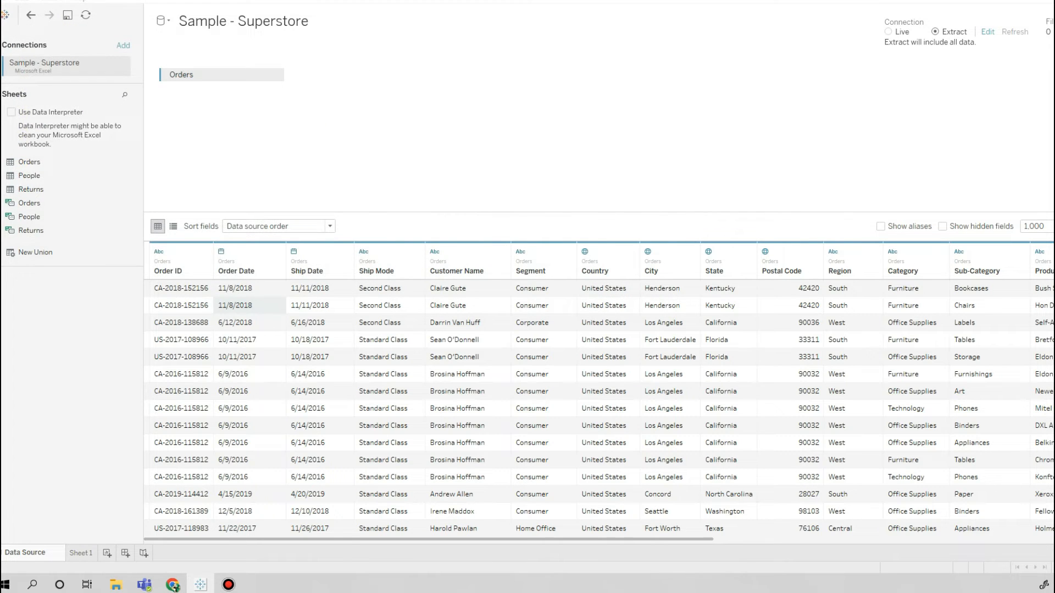
left_click(274, 264)
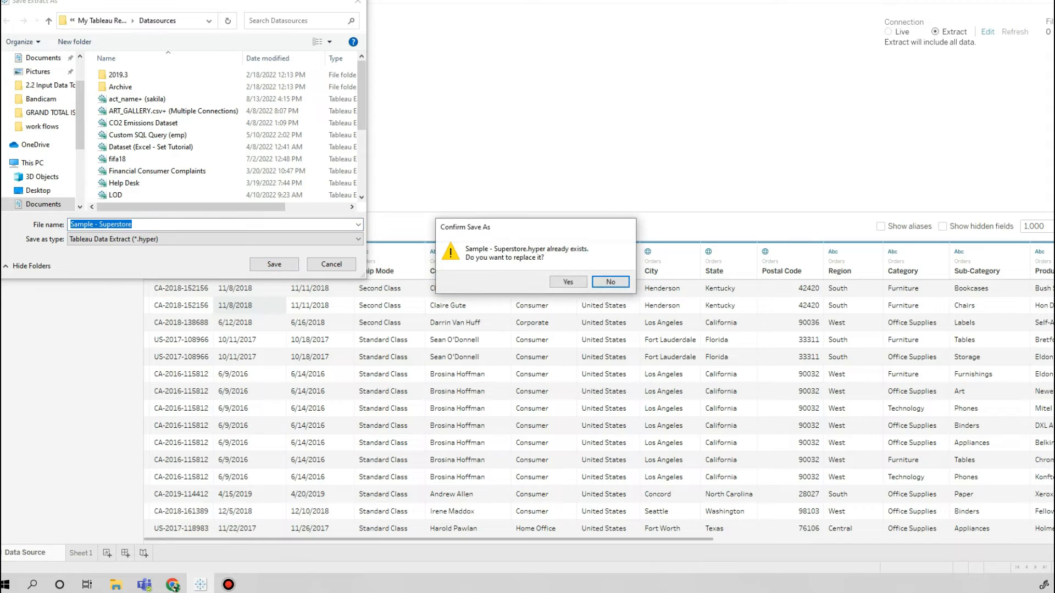
left_click(568, 282)
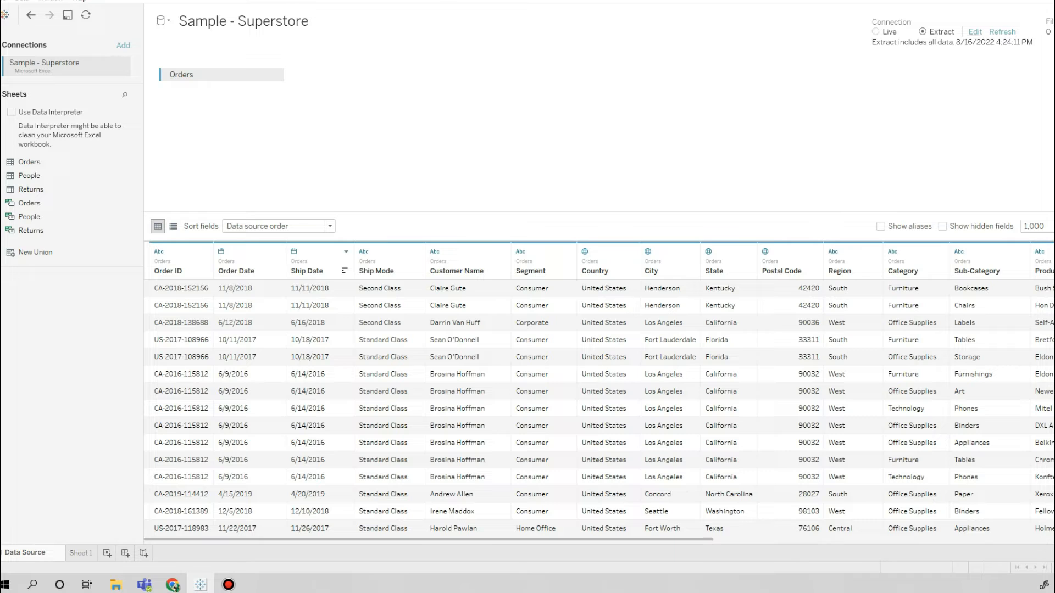
Edit the extract to add a filter on Order ID that has all listed values selected and excluded.
left_click(974, 32)
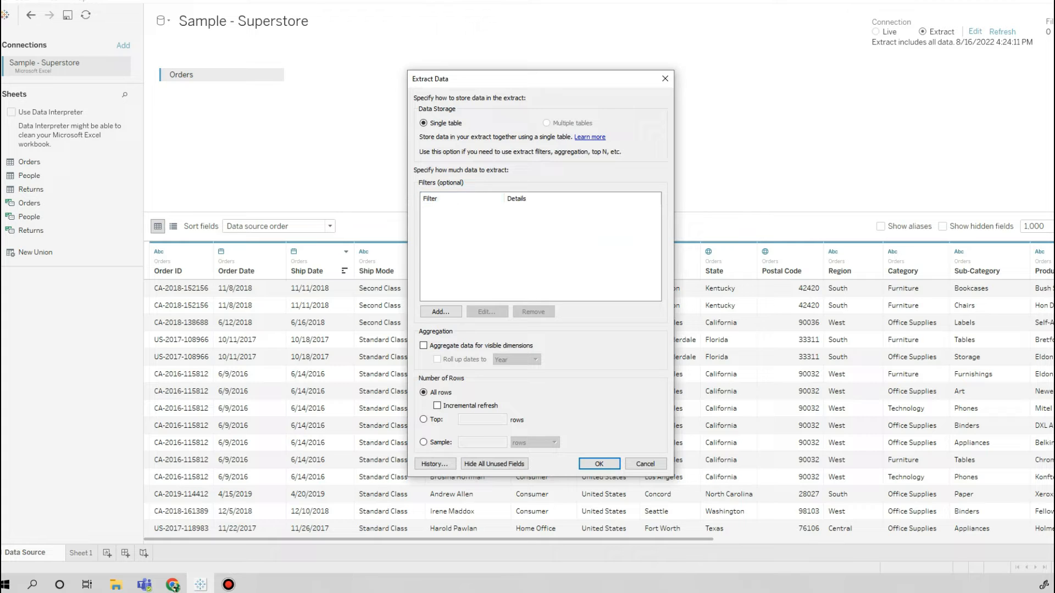
left_click(441, 311)
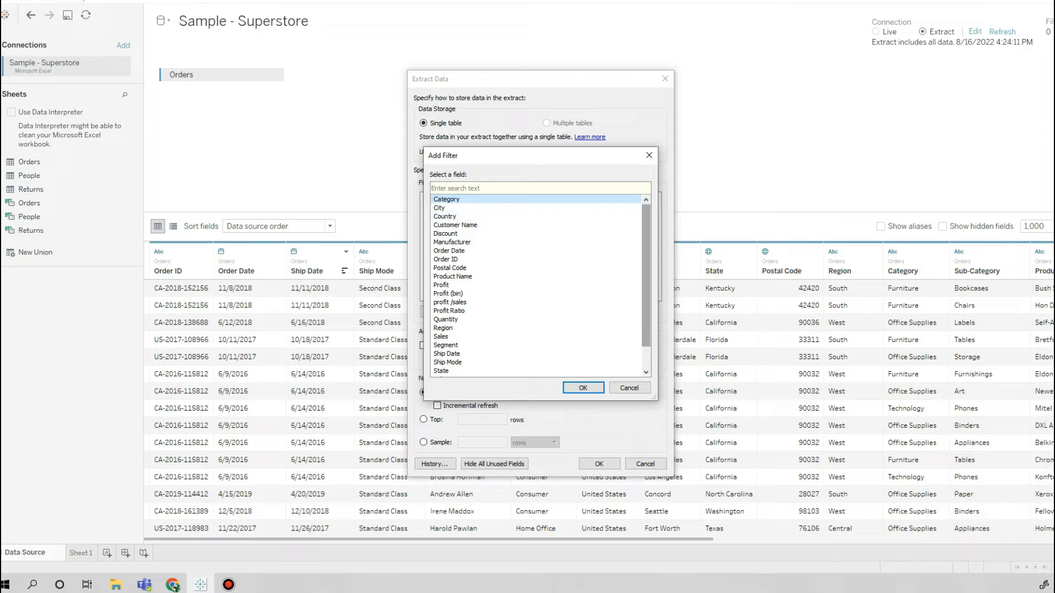
scroll(536, 285, "down", 1)
left_click_drag(646, 297, 646, 275)
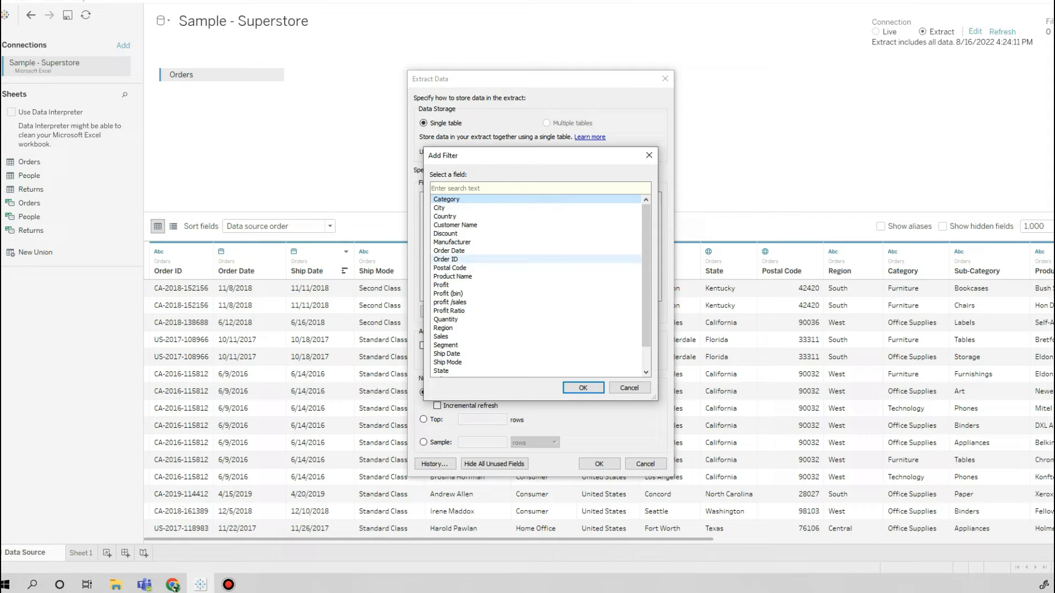
left_click(446, 260)
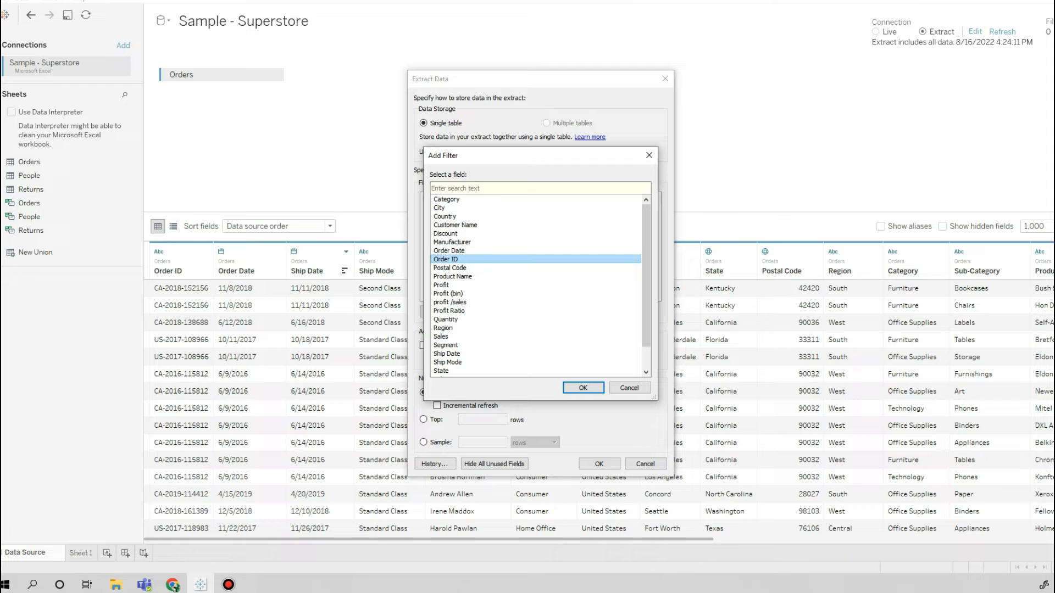
left_click(583, 388)
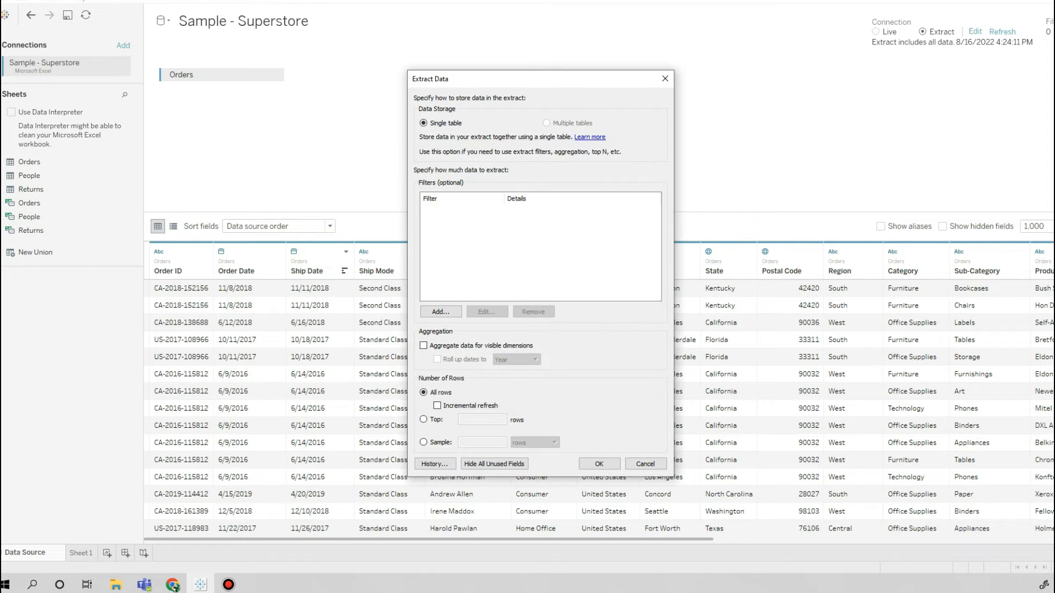
left_click(446, 318)
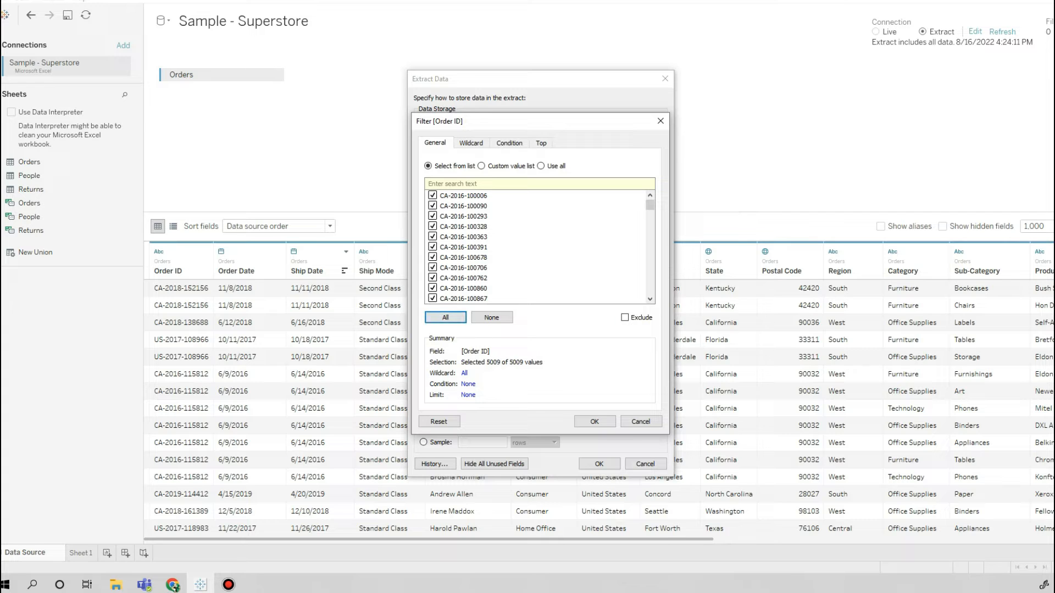
left_click(625, 318)
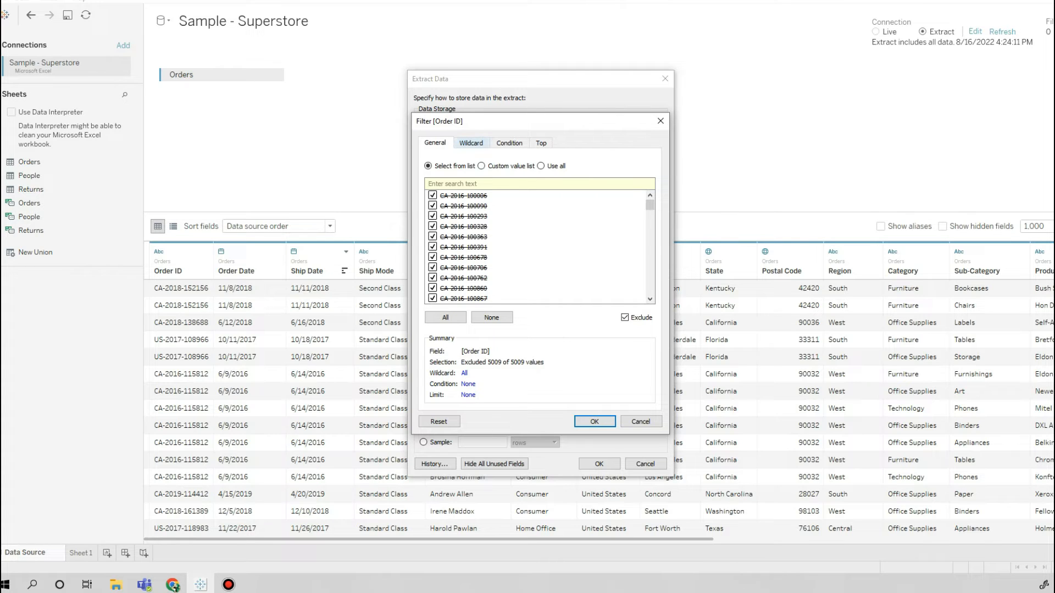
Examine the Order ID filter's wildcard options and try its by-field and by-formula conditions.
left_click(471, 142)
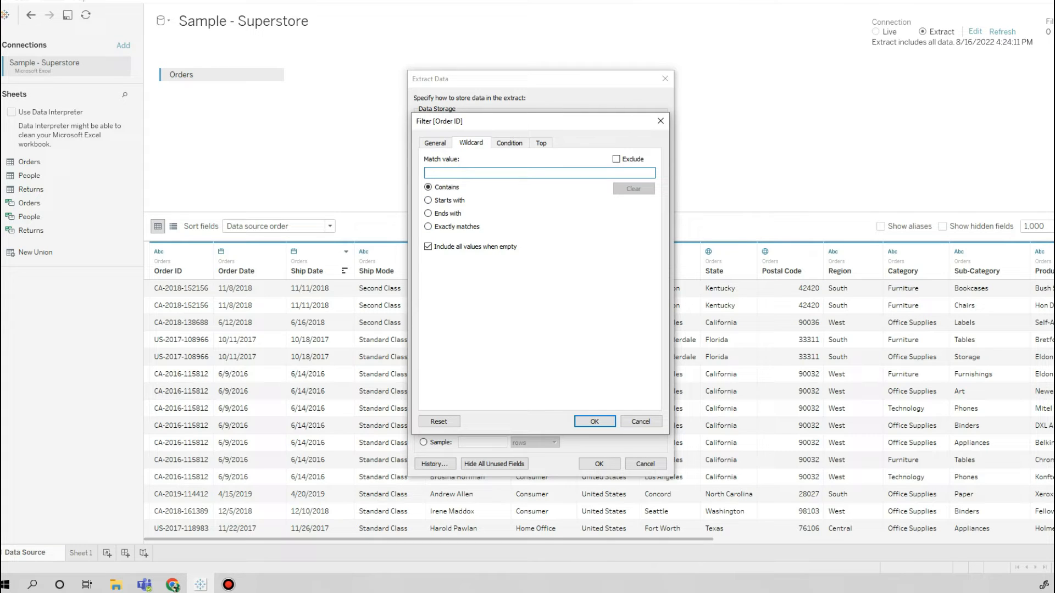
left_click(509, 143)
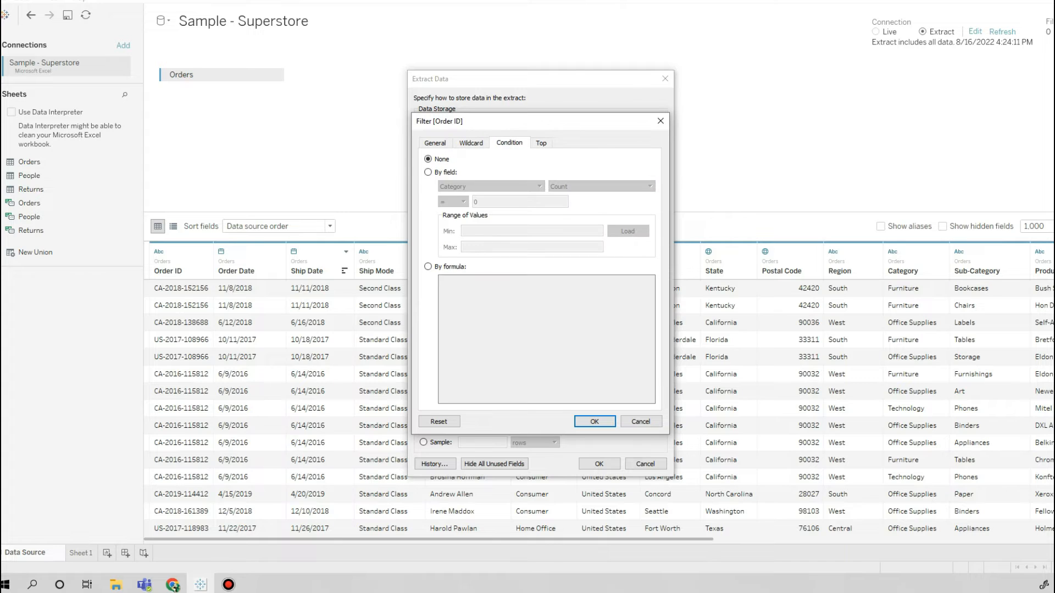
left_click(428, 172)
left_click(489, 186)
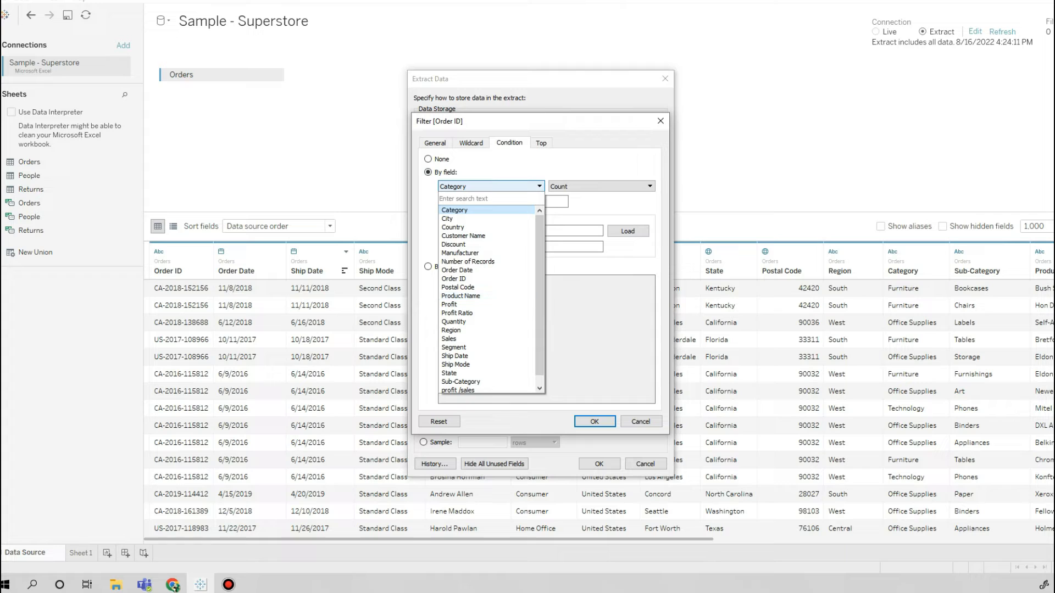
key("Escape")
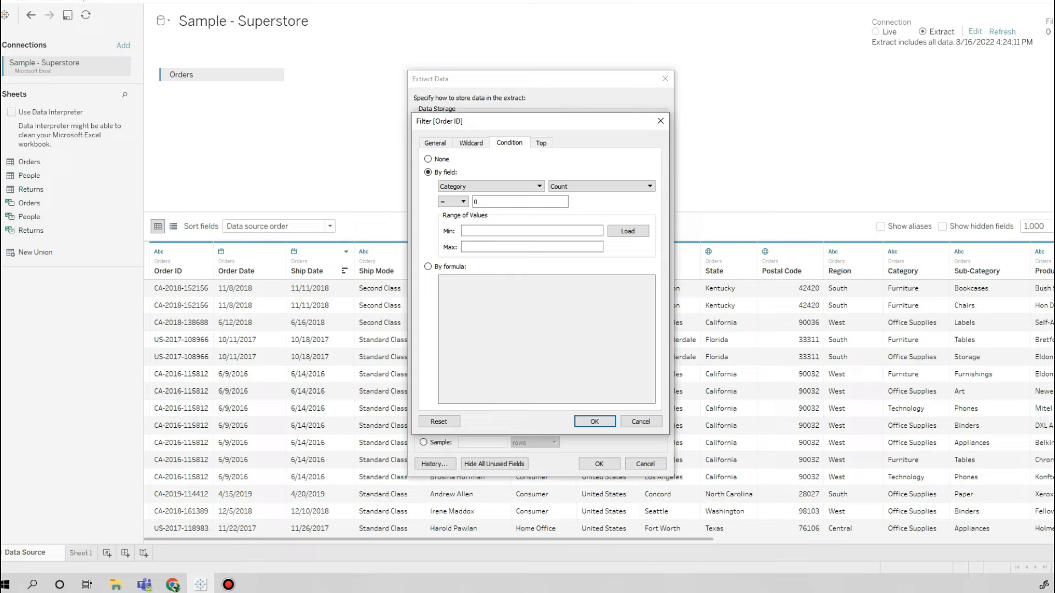
left_click(601, 186)
left_click(602, 187)
left_click(428, 267)
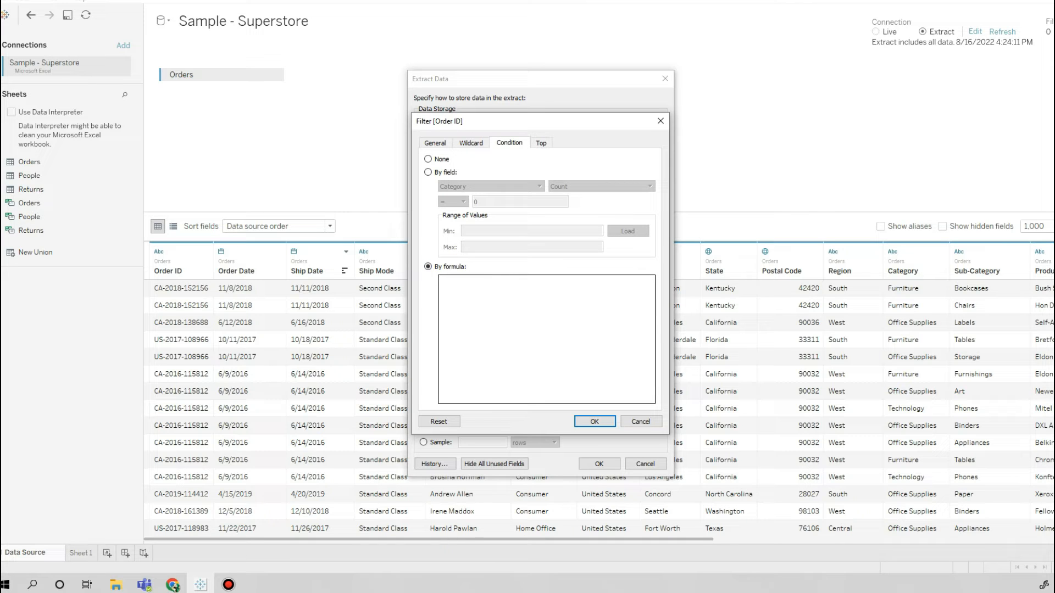
Limit the Order ID filter by field to the top 10 by count of Category.
left_click(541, 143)
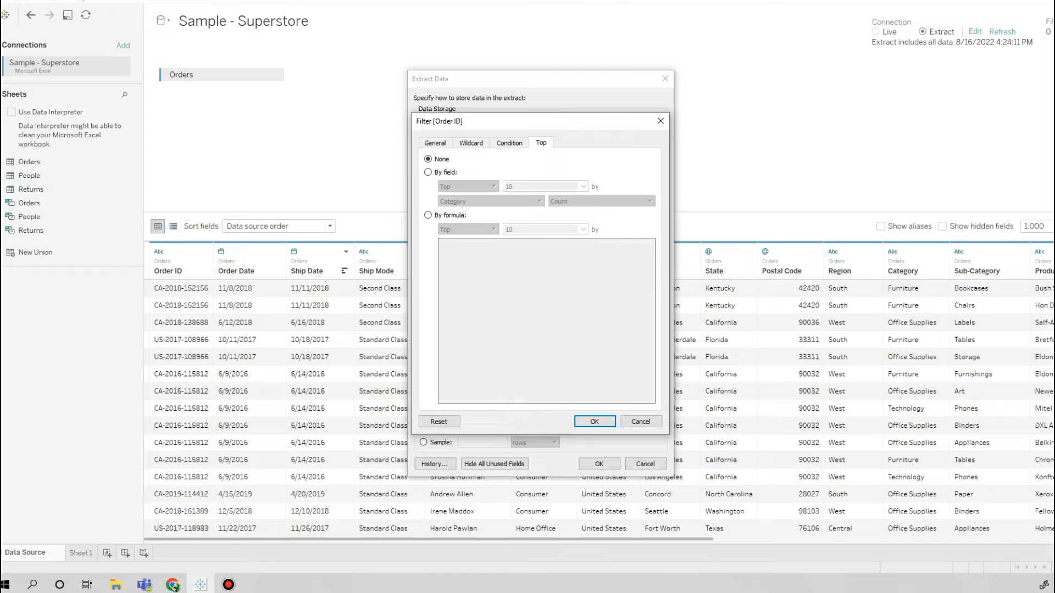
left_click(428, 172)
left_click(583, 186)
left_click(549, 186)
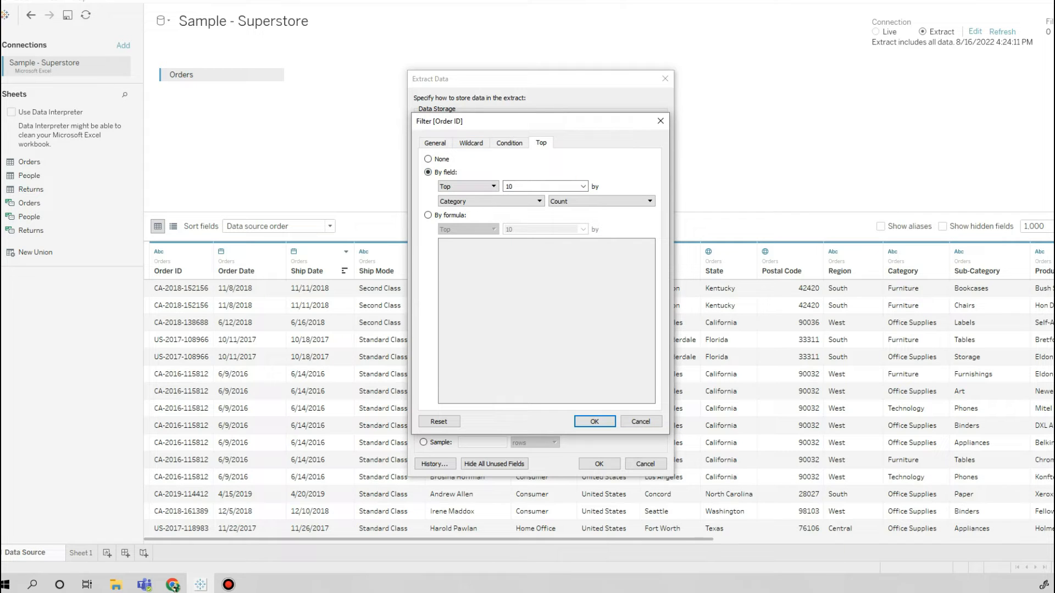
left_click(509, 143)
left_click(471, 143)
left_click(435, 142)
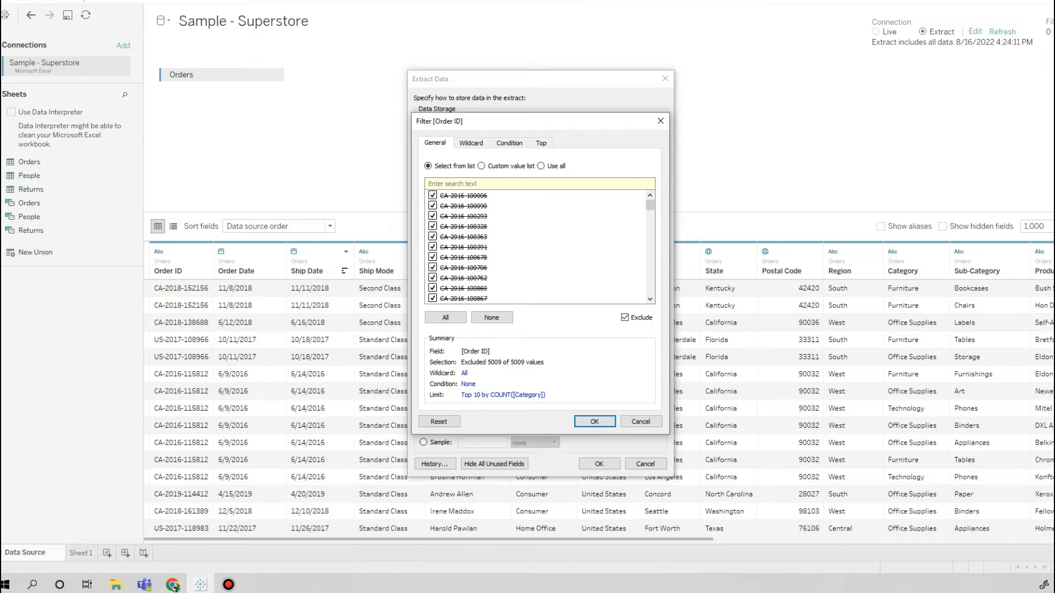
Try to apply the Order ID filter with the by-formula condition left empty.
left_click(594, 421)
left_click(556, 296)
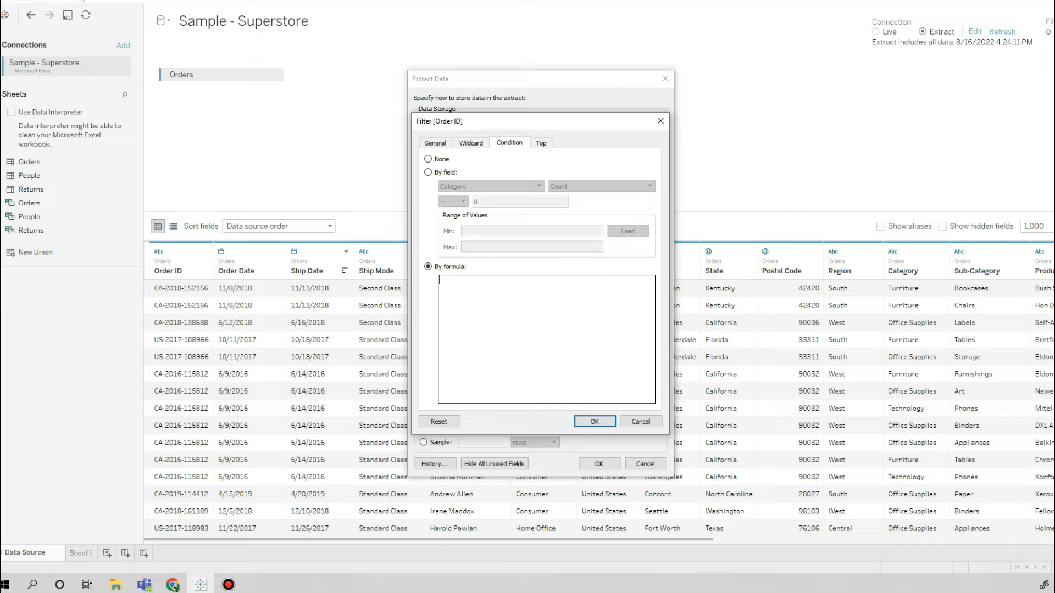
left_click(435, 143)
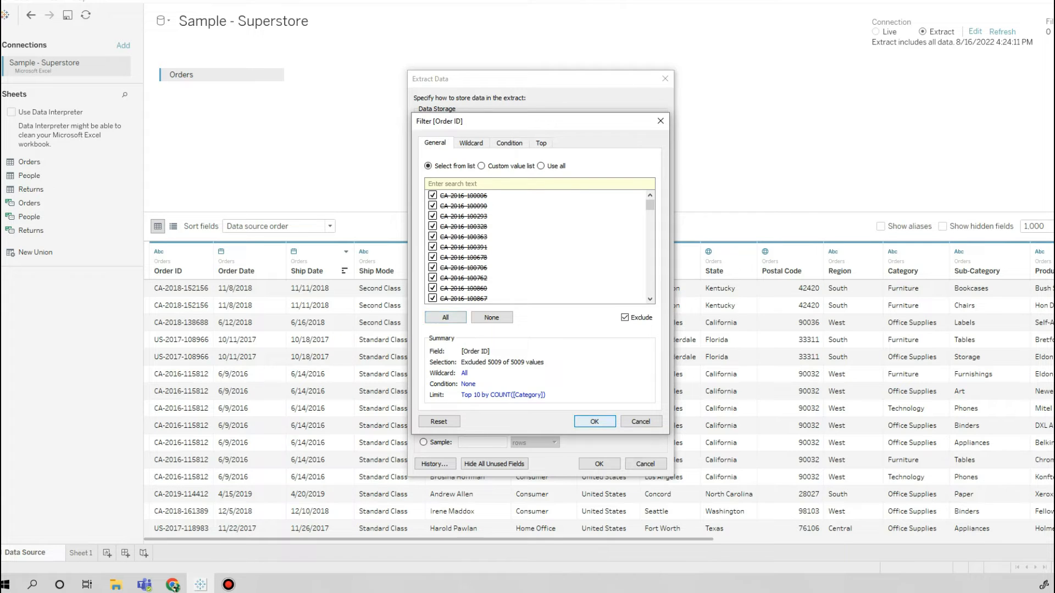
key("Return")
key("Return")
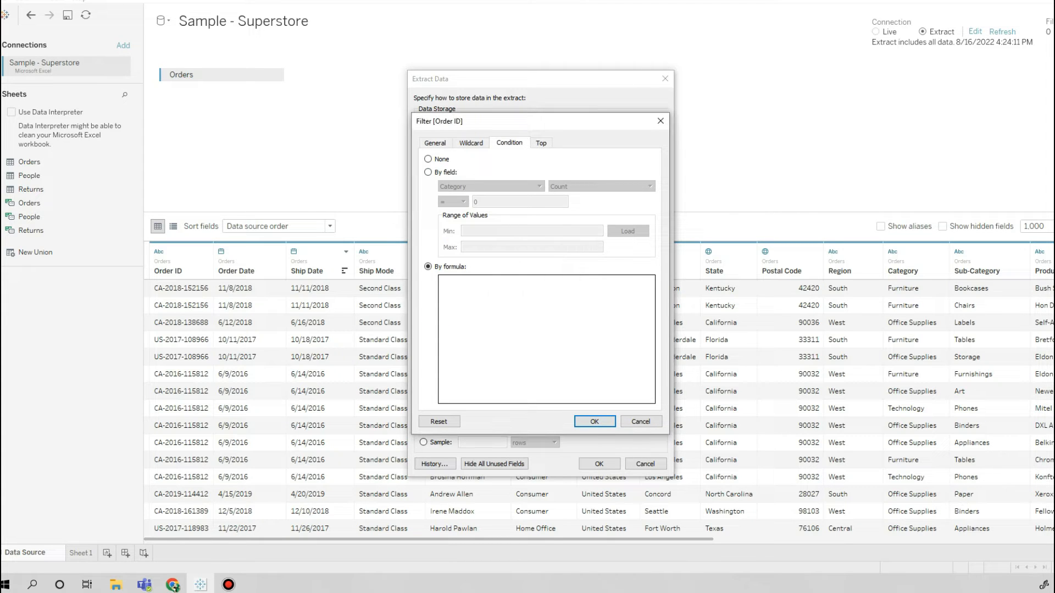
Set the Order ID filter's condition to None, then apply the filter and the extract settings.
left_click(428, 159)
left_click(435, 143)
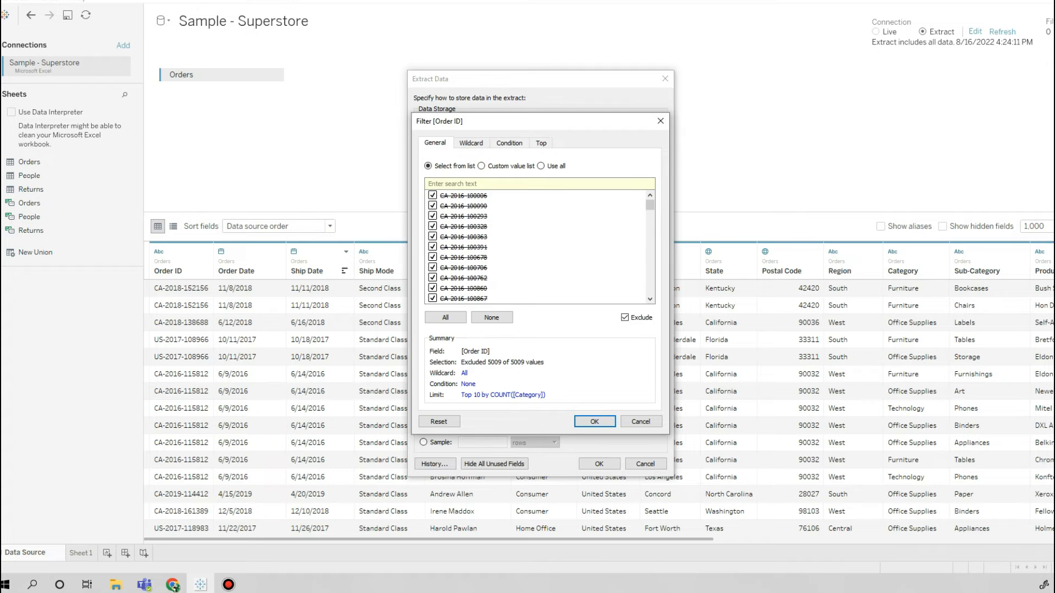
key("Return")
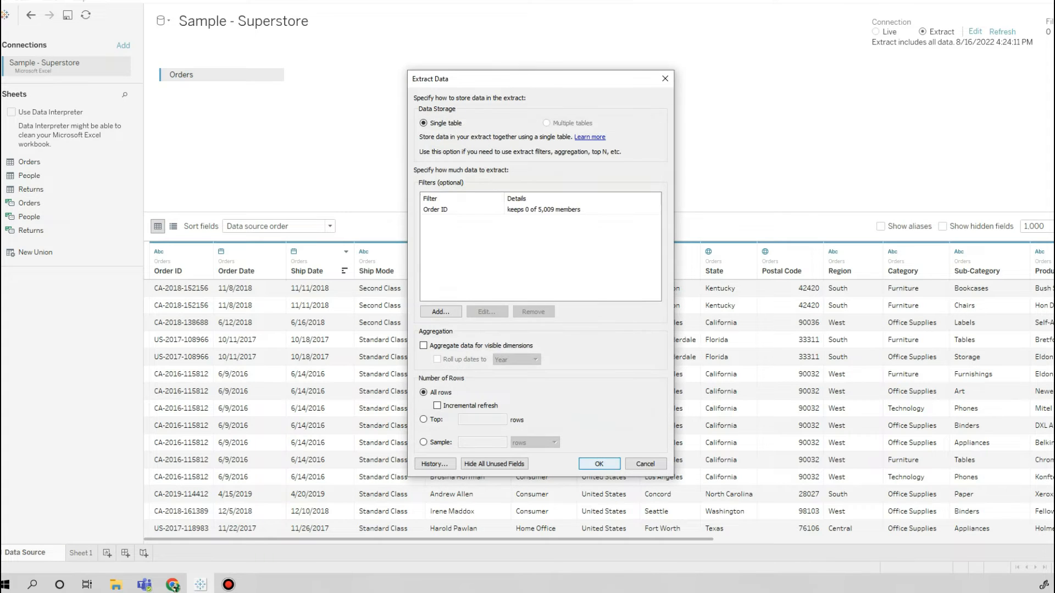
key("Return")
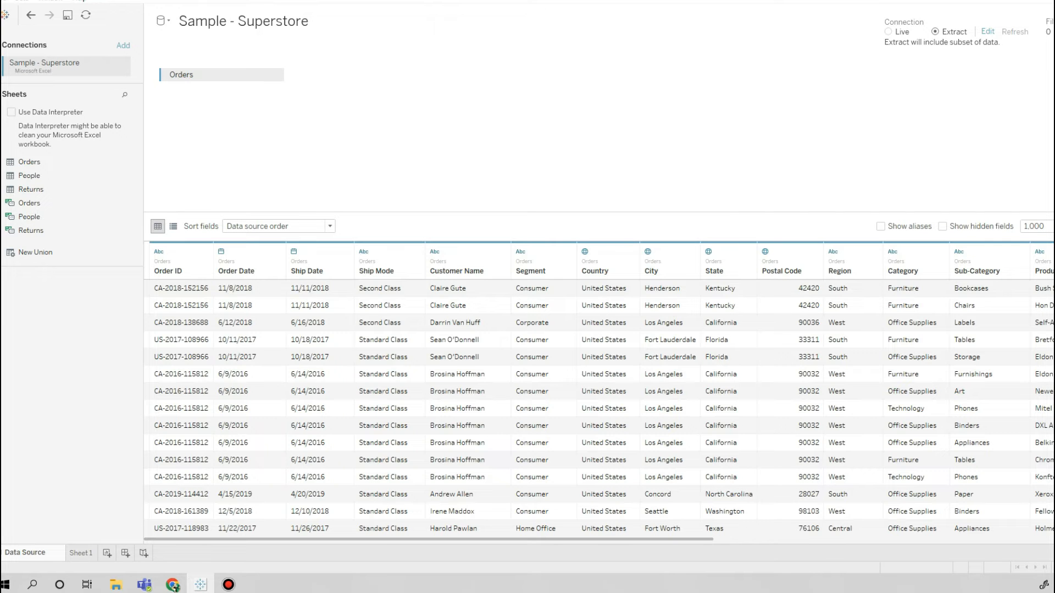
Look over the Orders preview columns, then open Sheet 1 and give the Dimensions list more height.
scroll(598, 406, "right", 10)
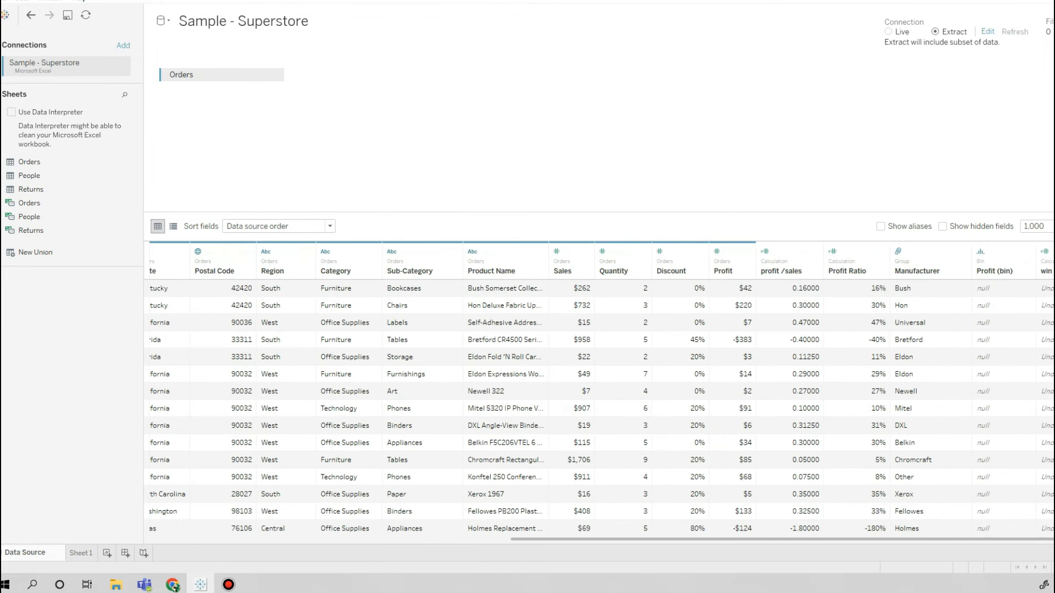
scroll(598, 406, "left", 10)
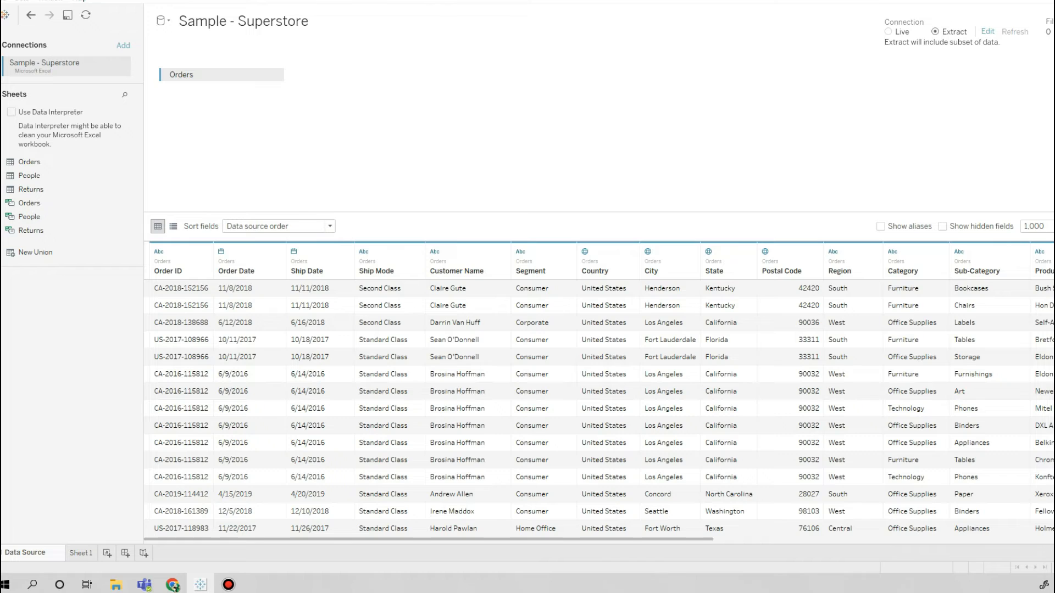
left_click(81, 553)
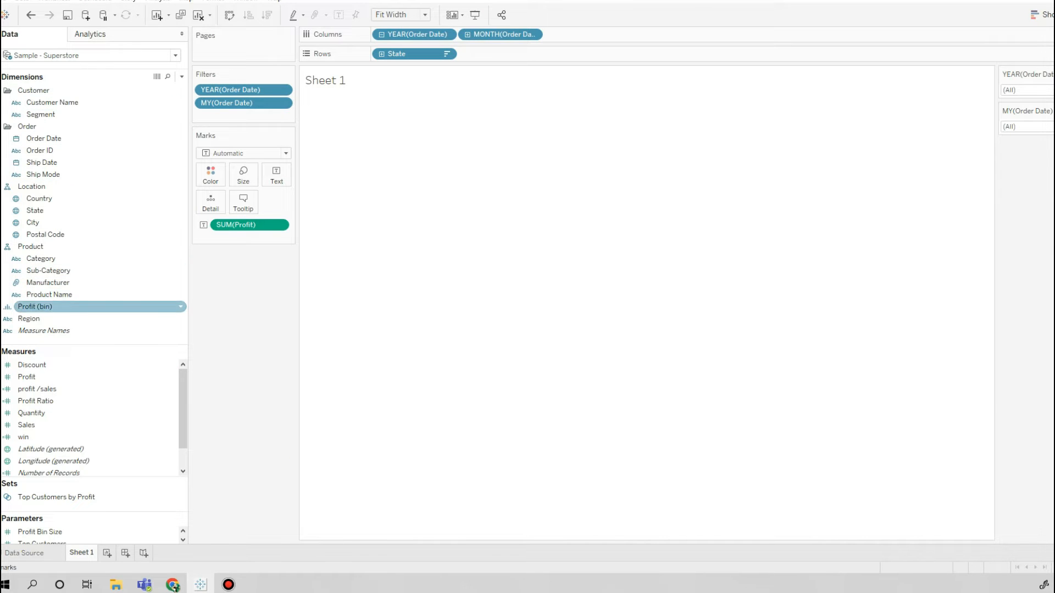
left_click_drag(94, 345, 94, 373)
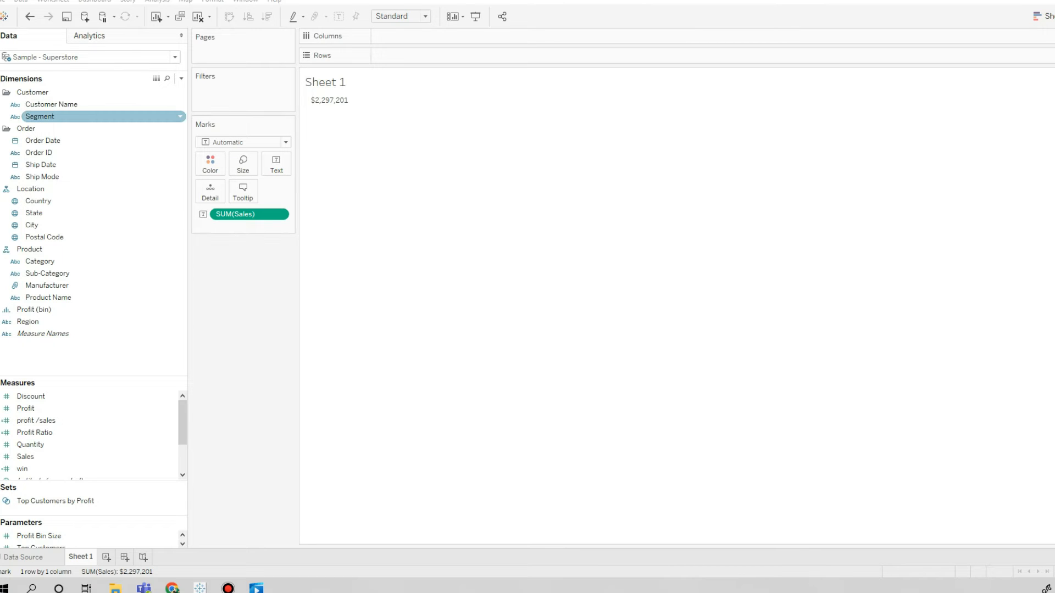
Add City to the rows and filter it to the top 10 cities by sum of Sales.
left_click_drag(31, 224, 381, 55)
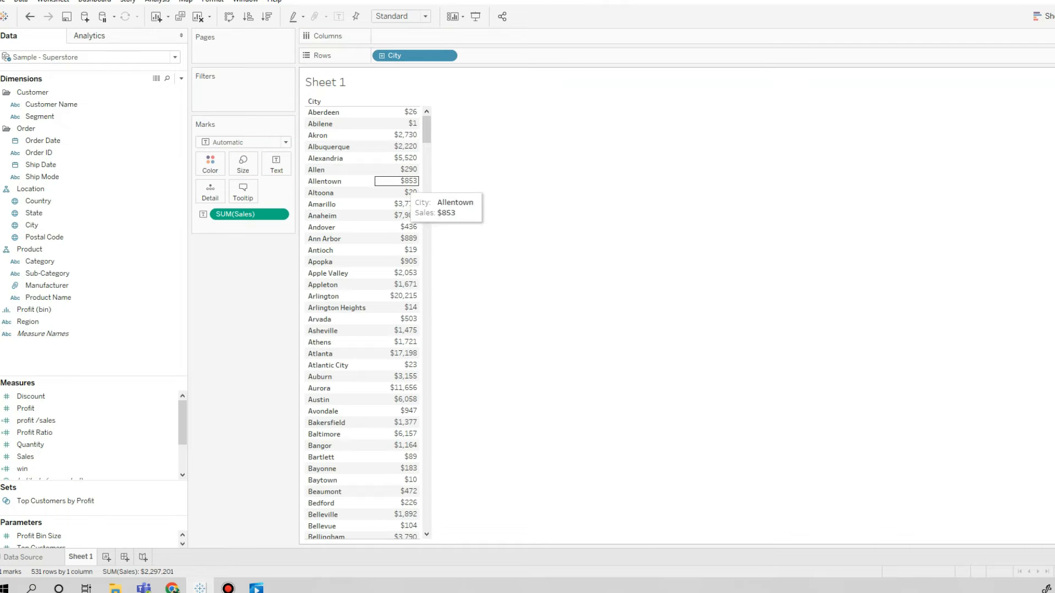
mouse_move(426, 130)
left_mouse_down()
mouse_move(426, 436)
mouse_move(426, 123)
left_mouse_up()
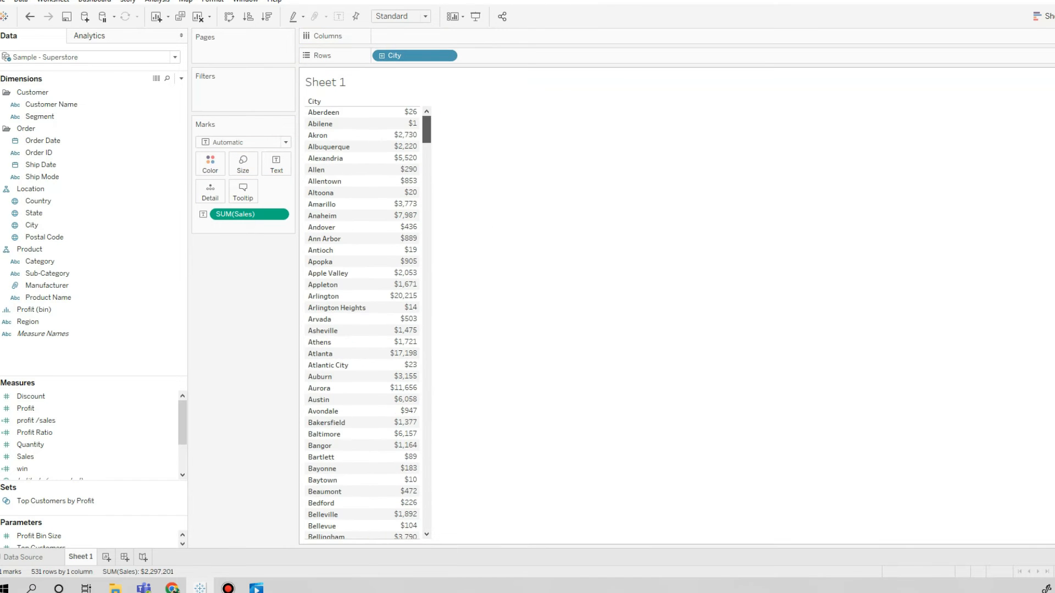
left_click_drag(32, 224, 220, 91)
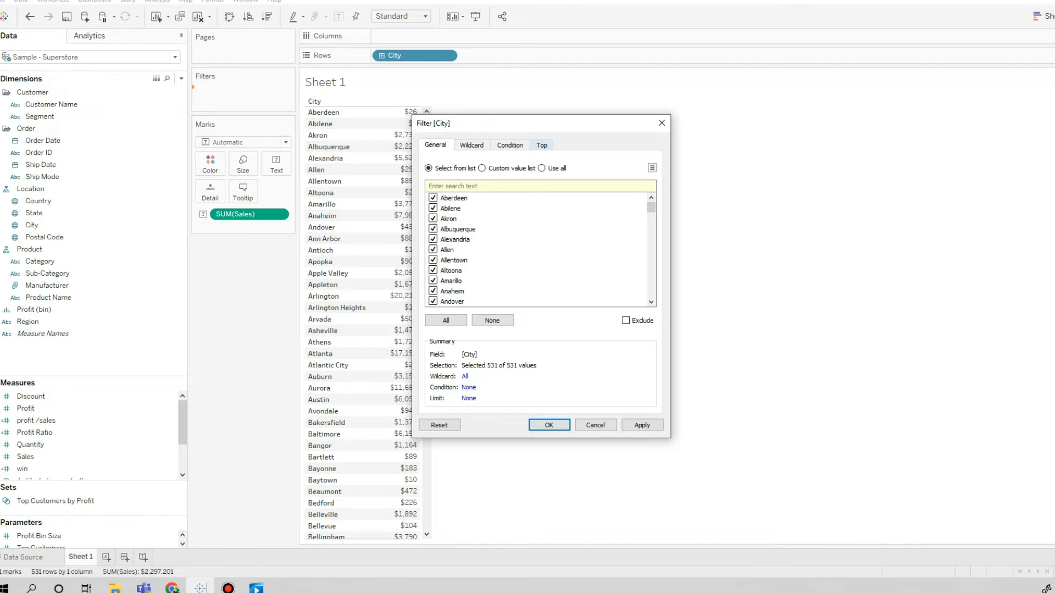
left_click(542, 145)
left_click(429, 174)
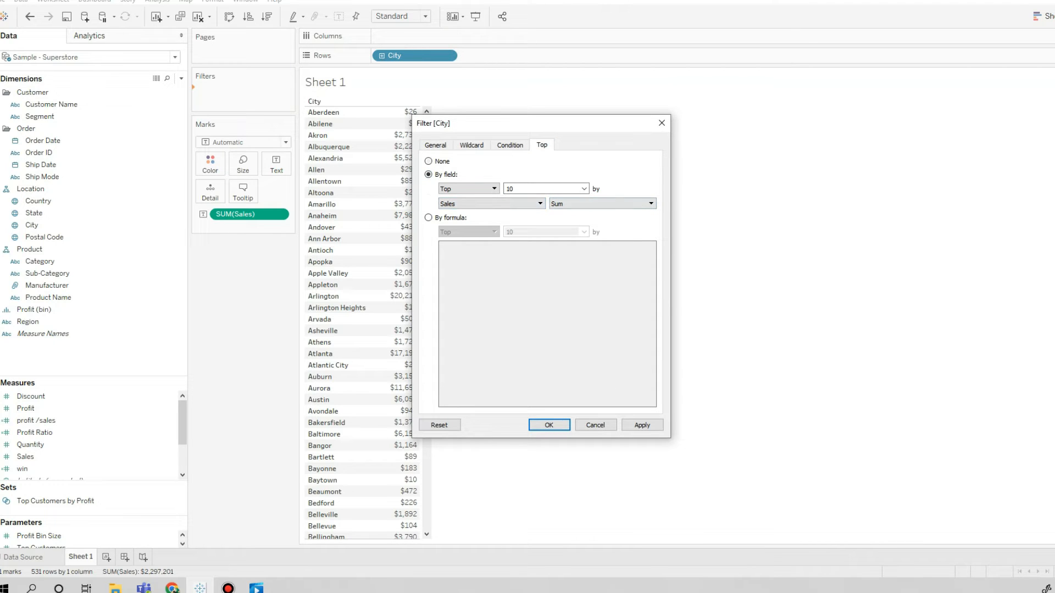
left_click(642, 426)
left_click(548, 425)
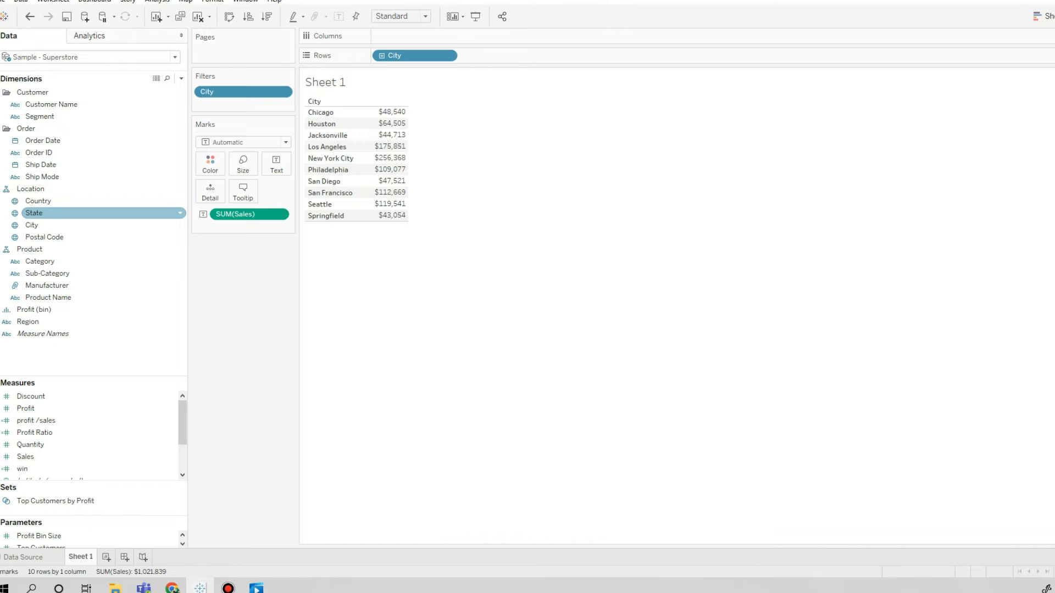
Add a State filter limited by field to the top 10 by sum of Sales.
left_click_drag(34, 212, 205, 104)
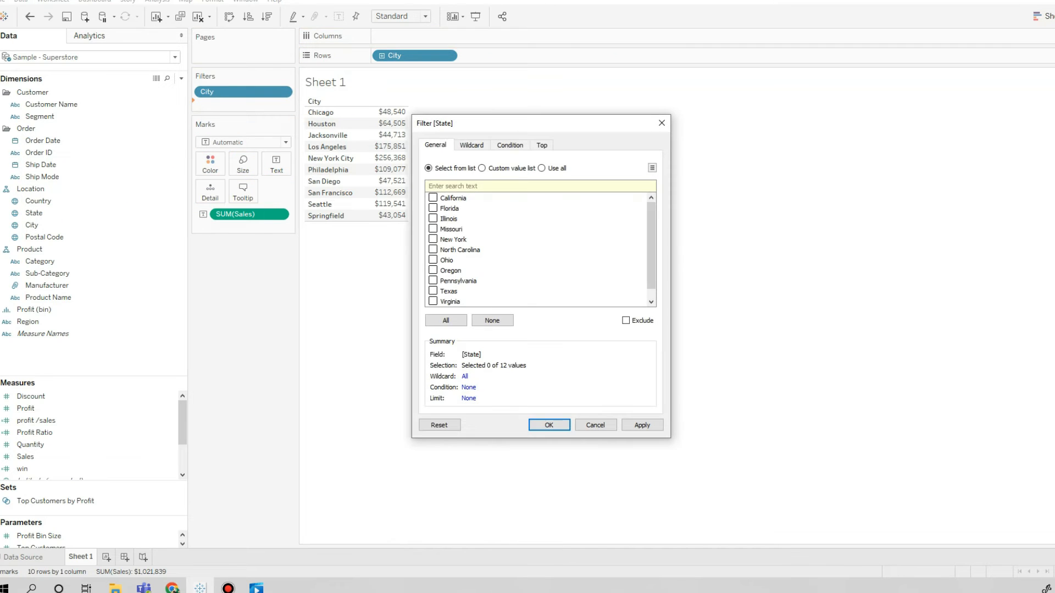
left_click(542, 145)
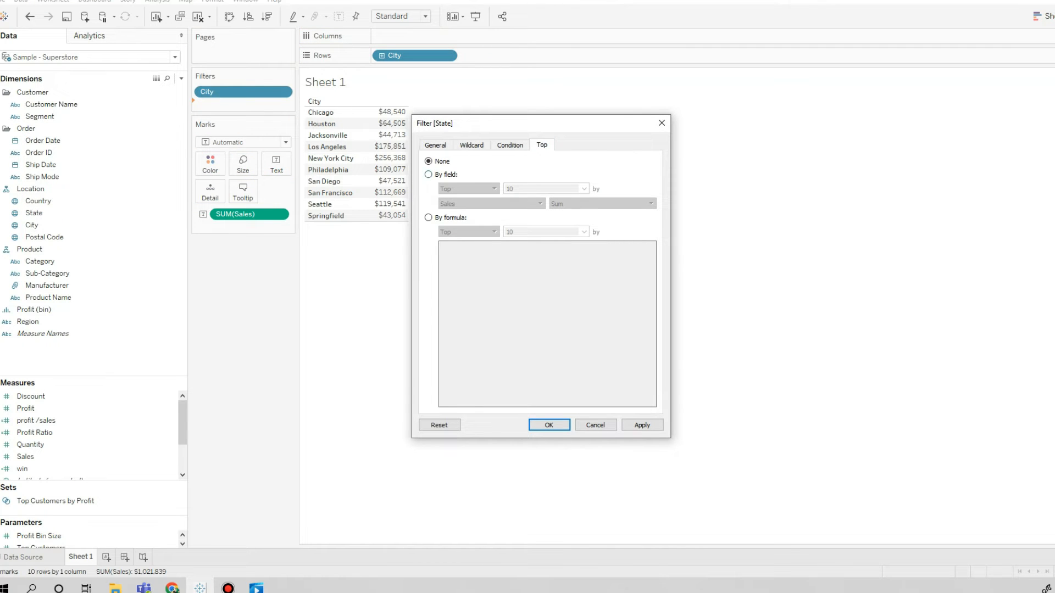
left_click(428, 175)
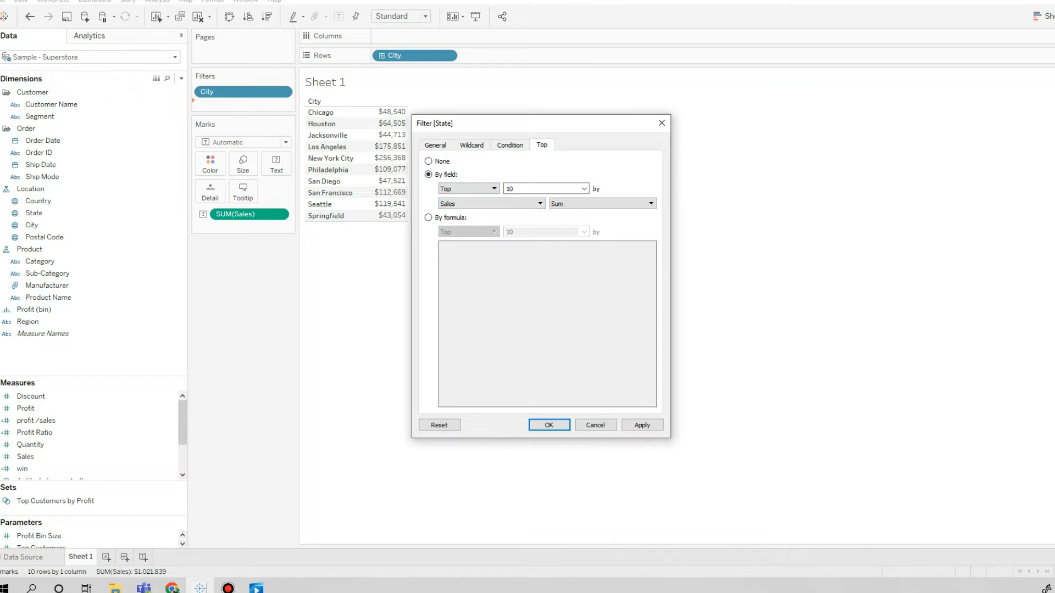
left_click(642, 425)
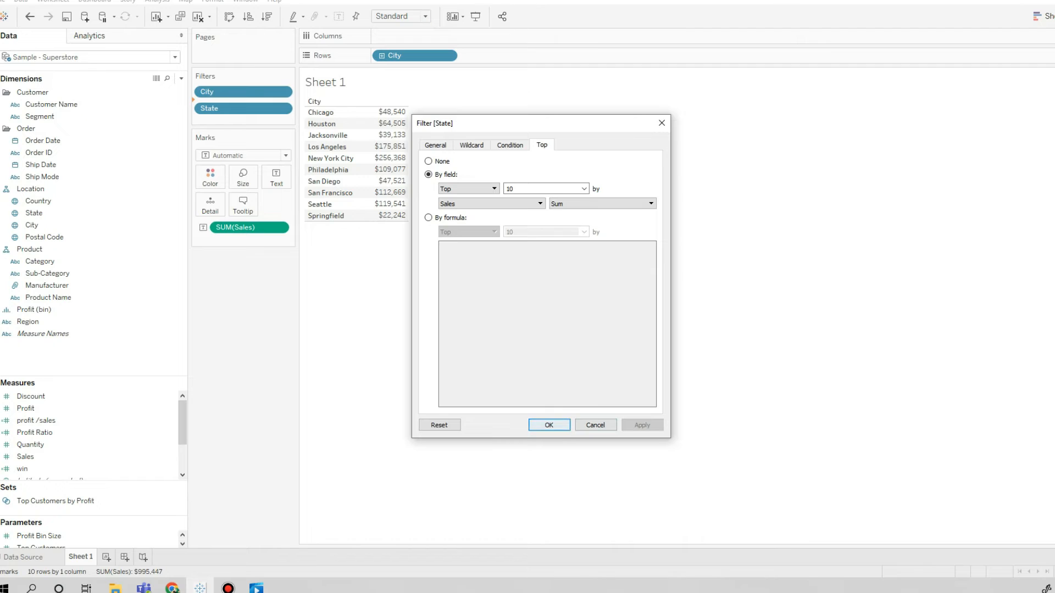
left_click(549, 425)
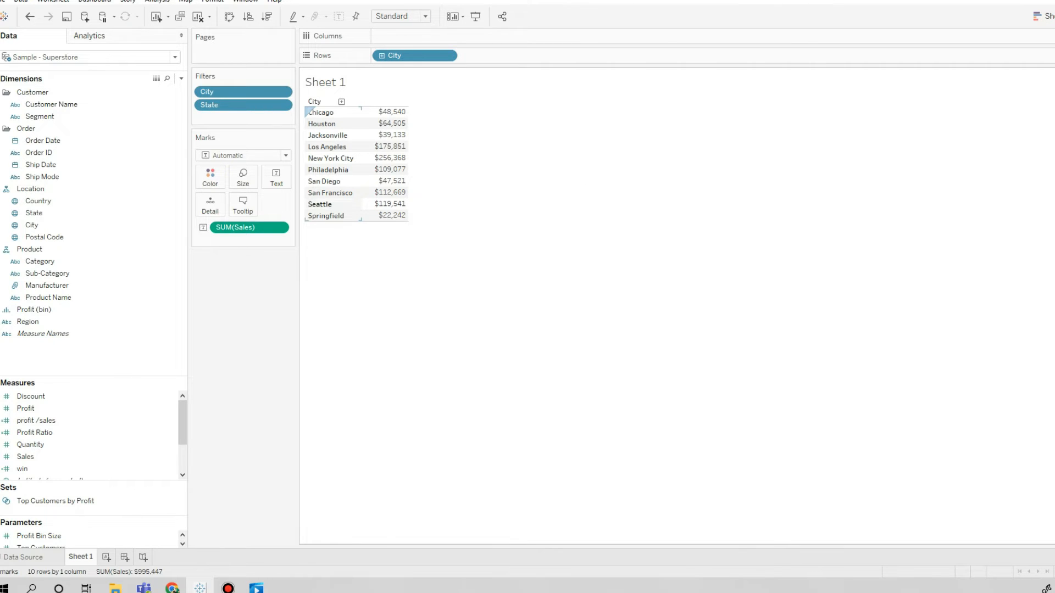
Place State ahead of City in the rows and add the State filter to the context.
left_click_drag(33, 213, 374, 56)
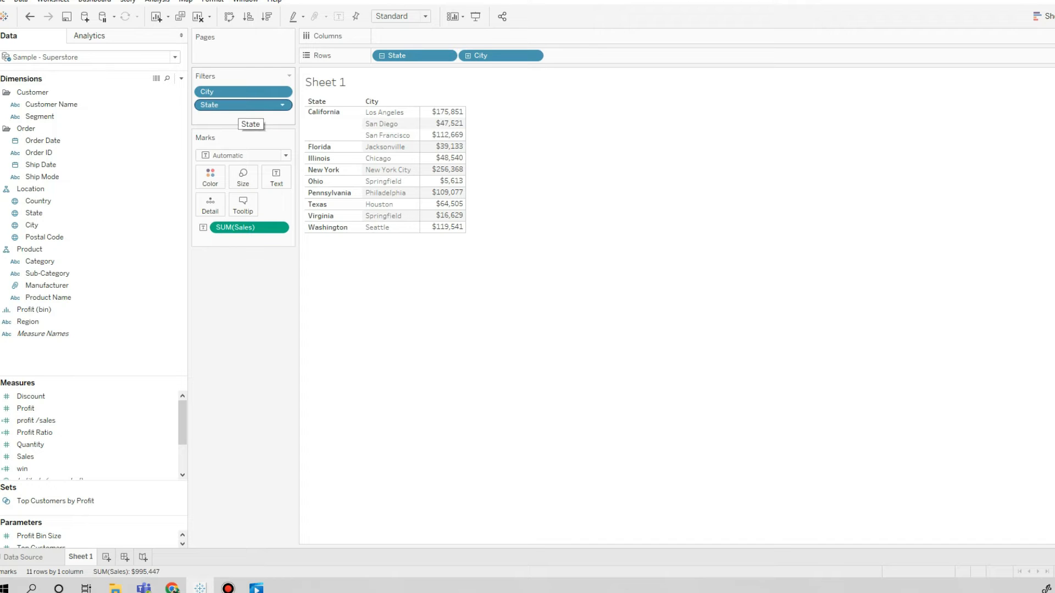
right_click(238, 106)
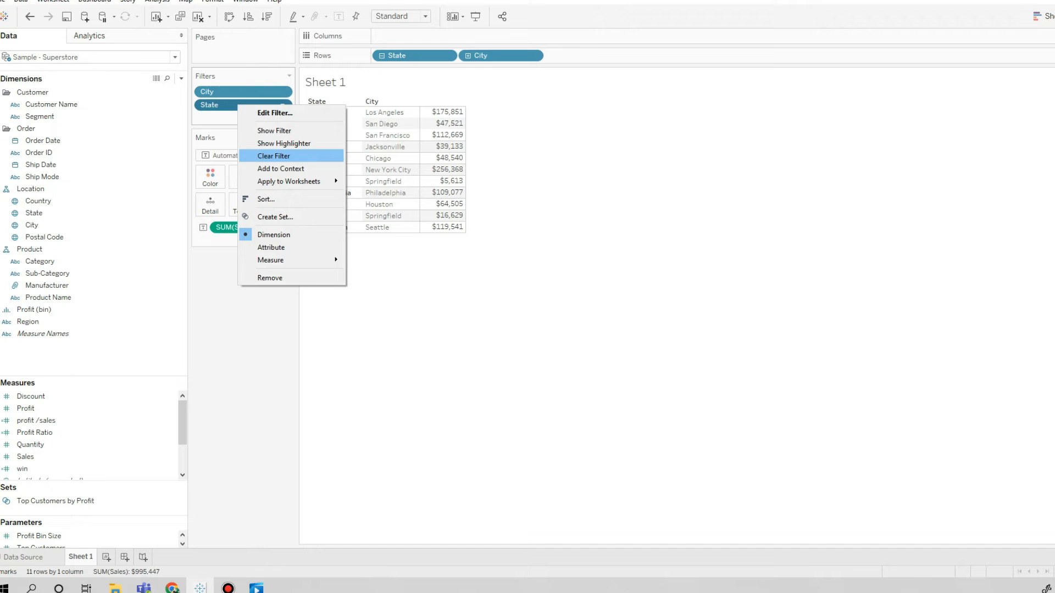
left_click(280, 169)
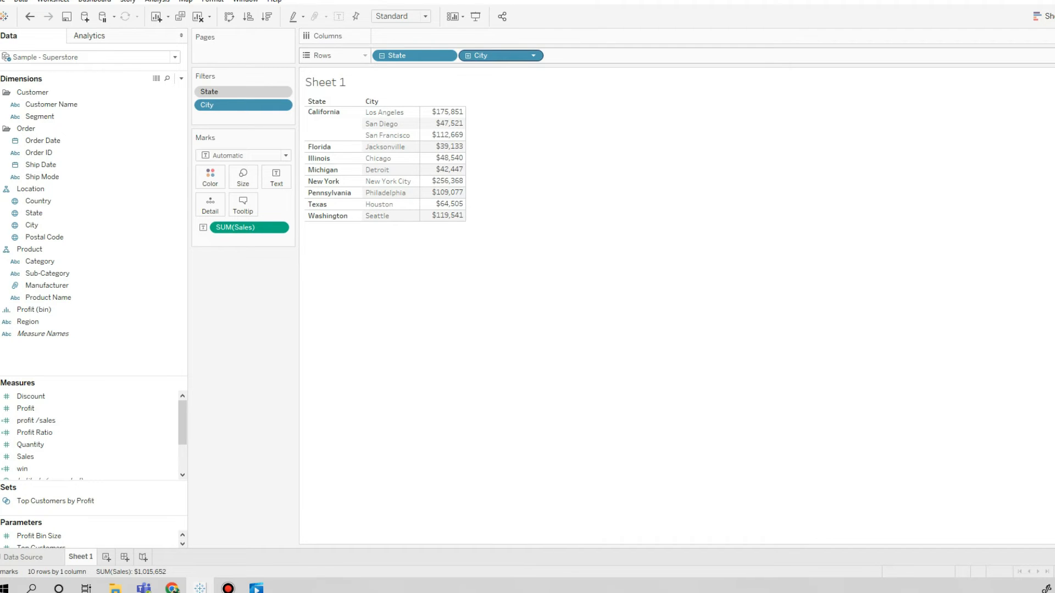
Remove City from the rows and show the City filter as a Multiple Values (dropdown) control.
left_click_drag(501, 55, 249, 293)
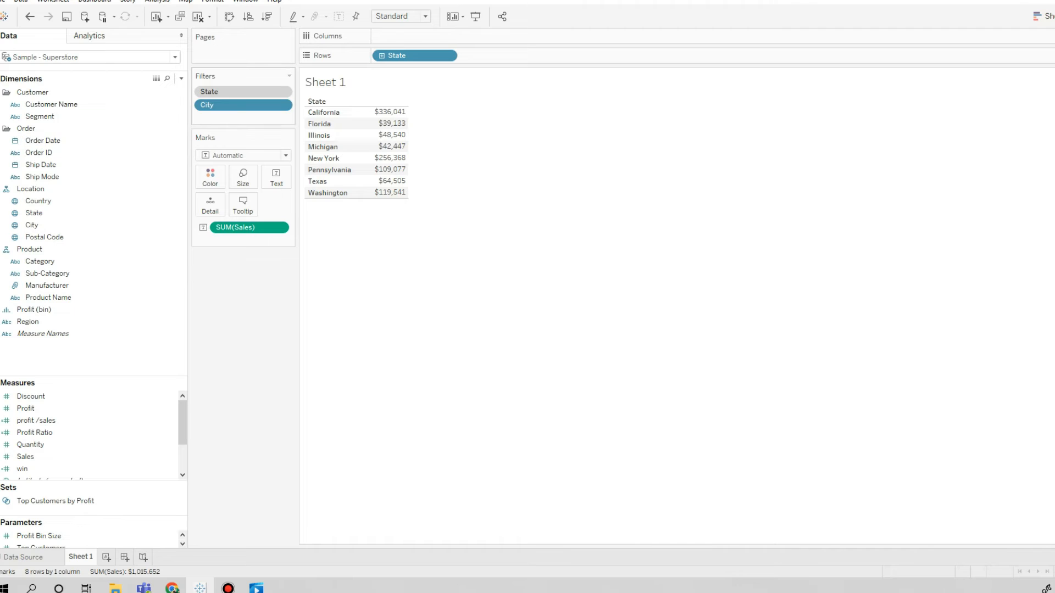
right_click(231, 107)
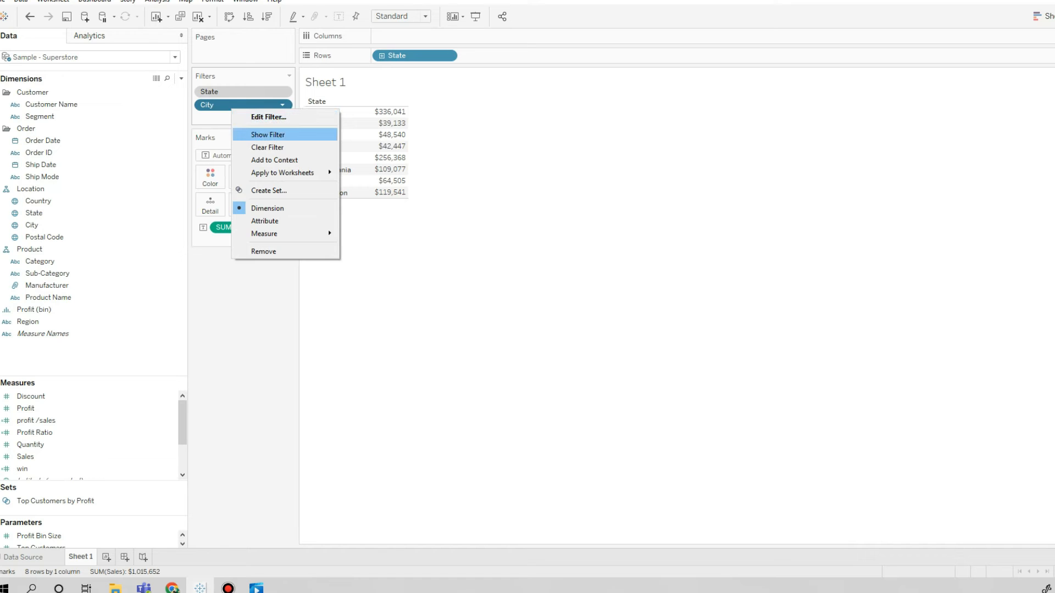
left_click(267, 135)
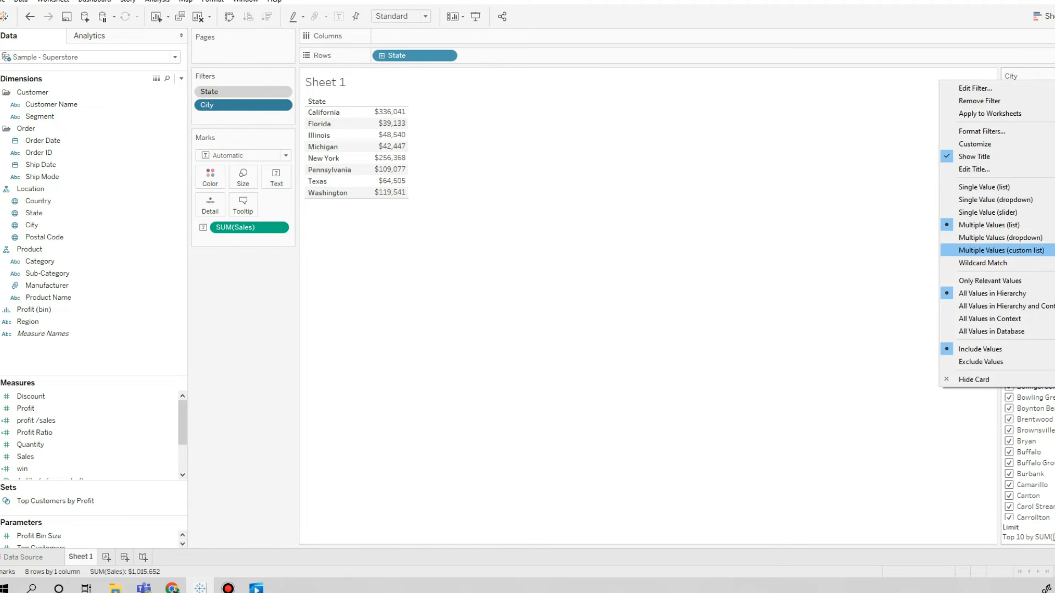
left_click(1001, 250)
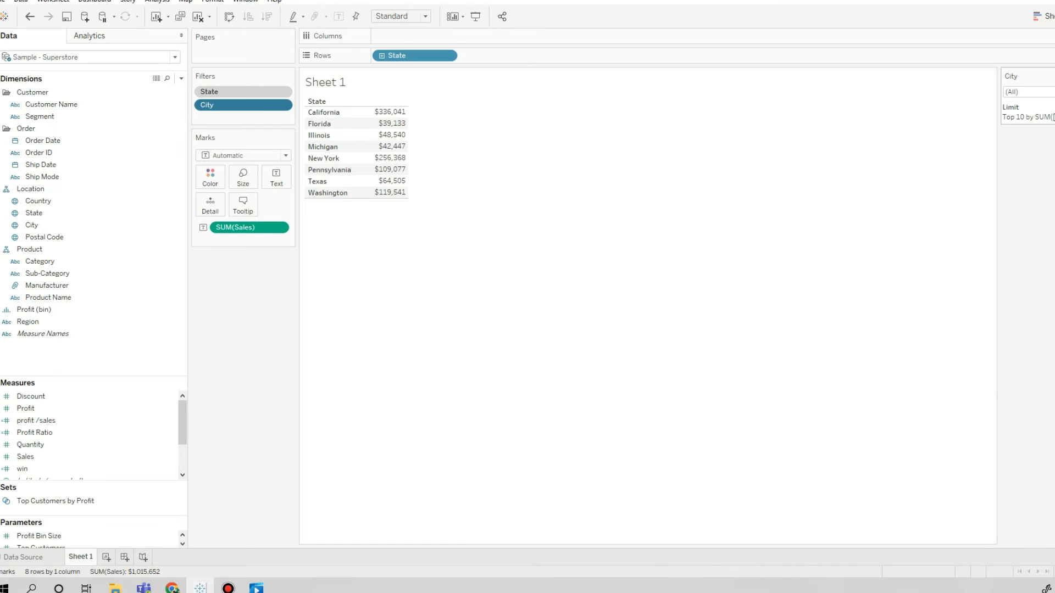
Restrict the City filter to only Ann Arbor, Apple Valley and Bakersfield.
left_click(1050, 92)
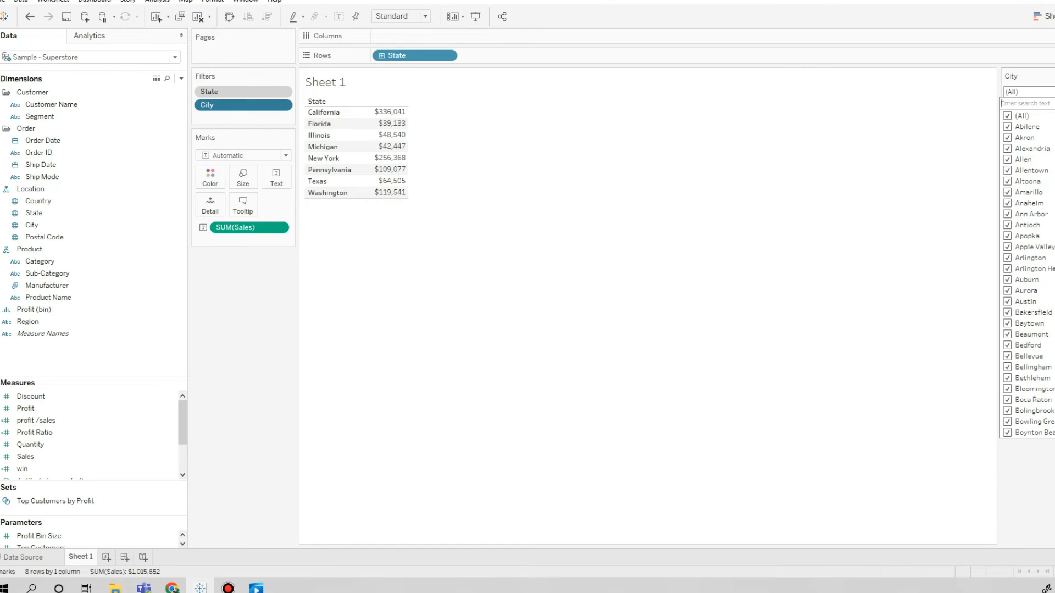
left_click(1007, 115)
left_click(1007, 214)
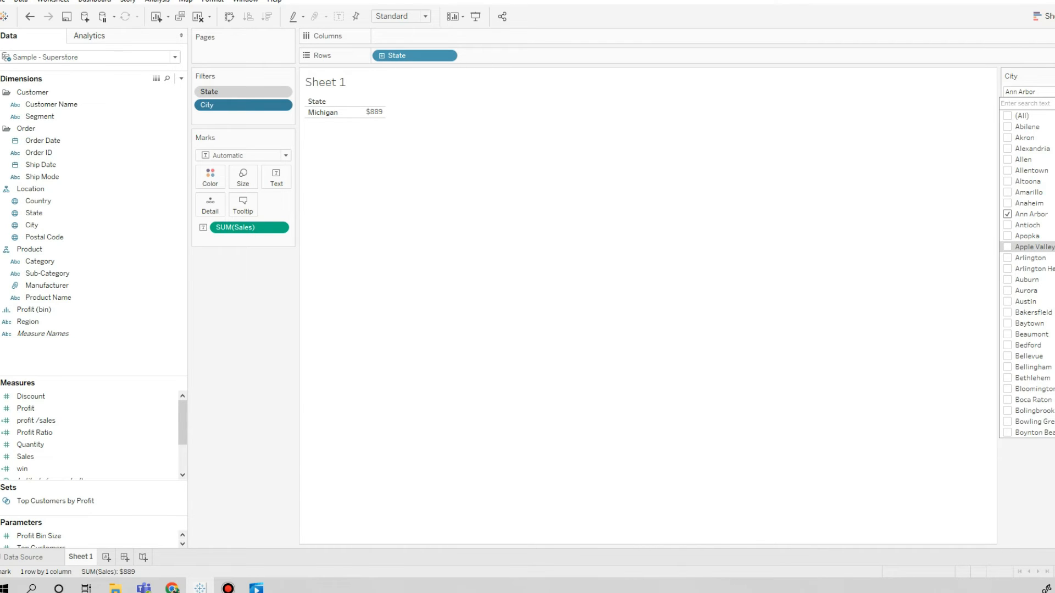
left_click(1007, 247)
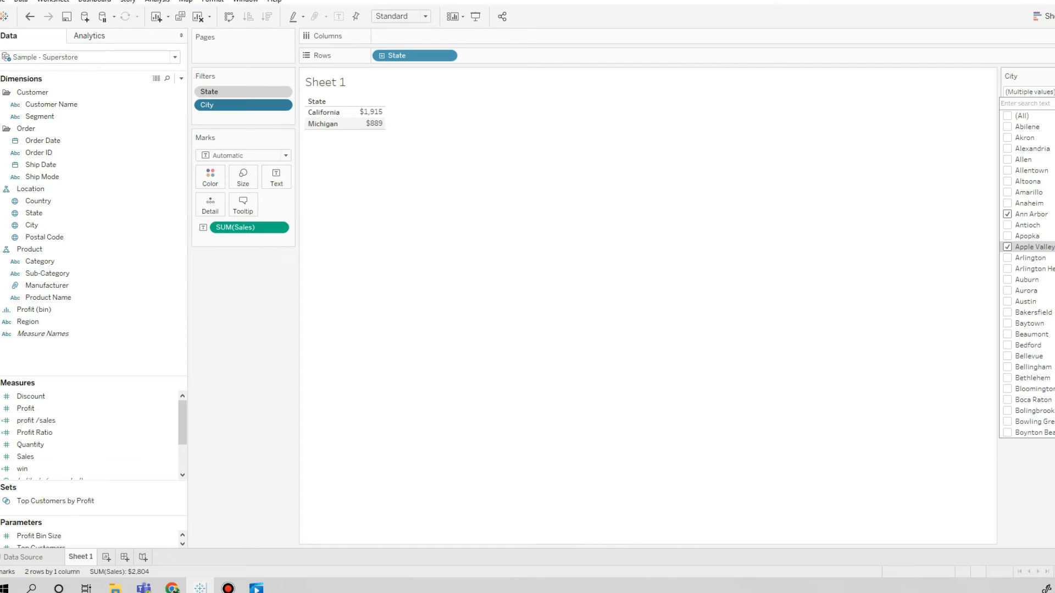
left_click(1007, 302)
left_click(1007, 301)
left_click(1007, 312)
left_click(857, 247)
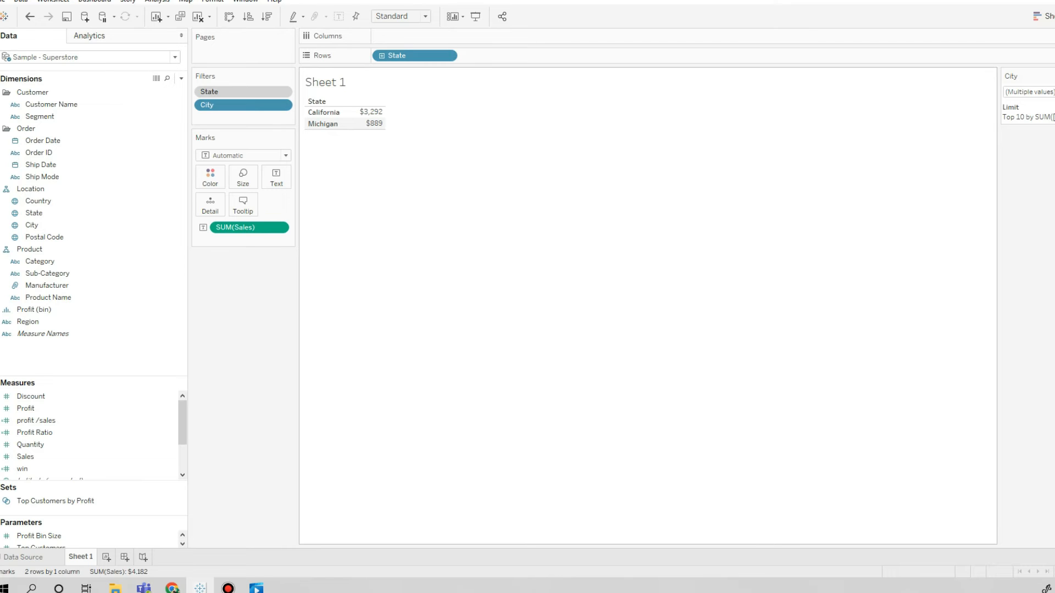
Set the City filter's Top limit to None and apply the change.
right_click(244, 107)
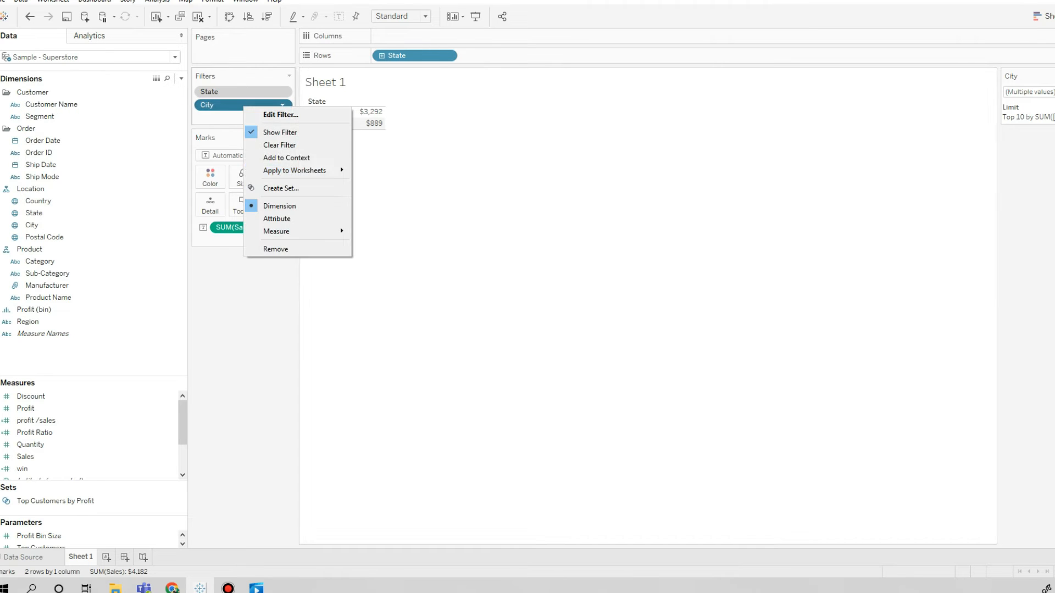
left_click(281, 114)
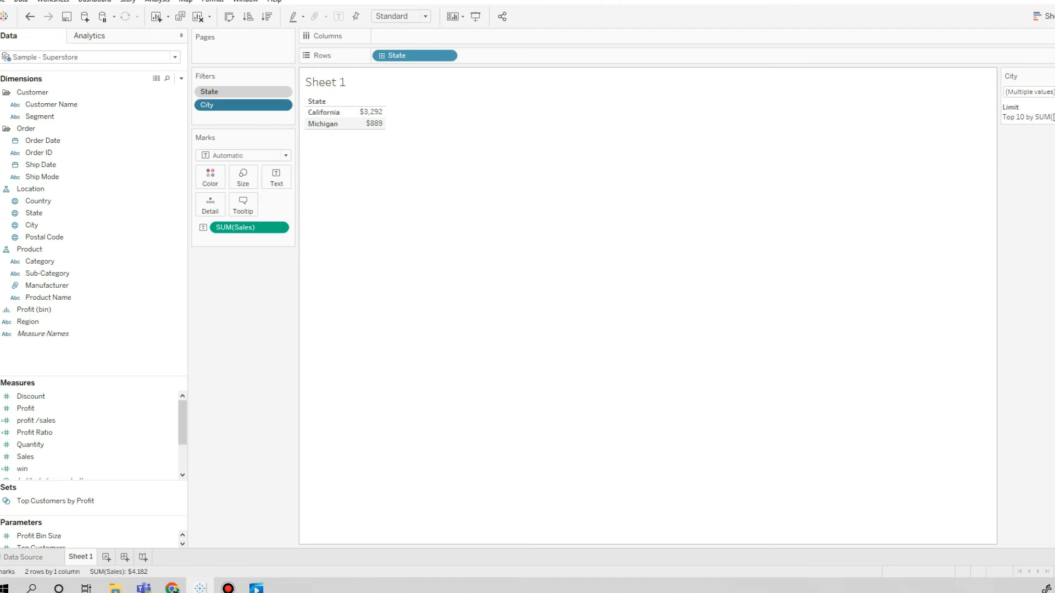
left_click(542, 146)
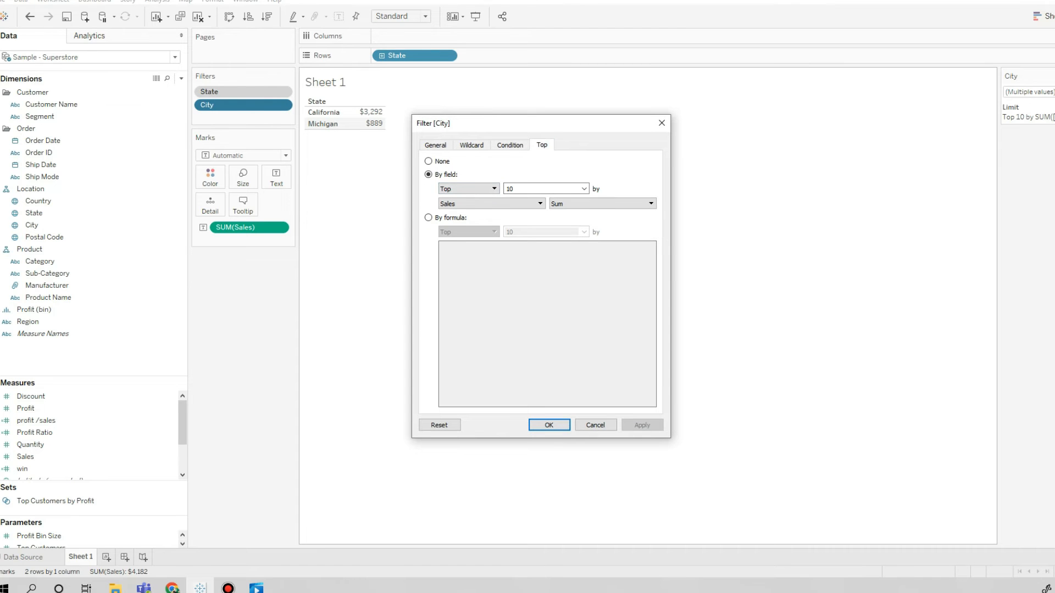
left_click(429, 161)
left_click(641, 425)
left_click(548, 425)
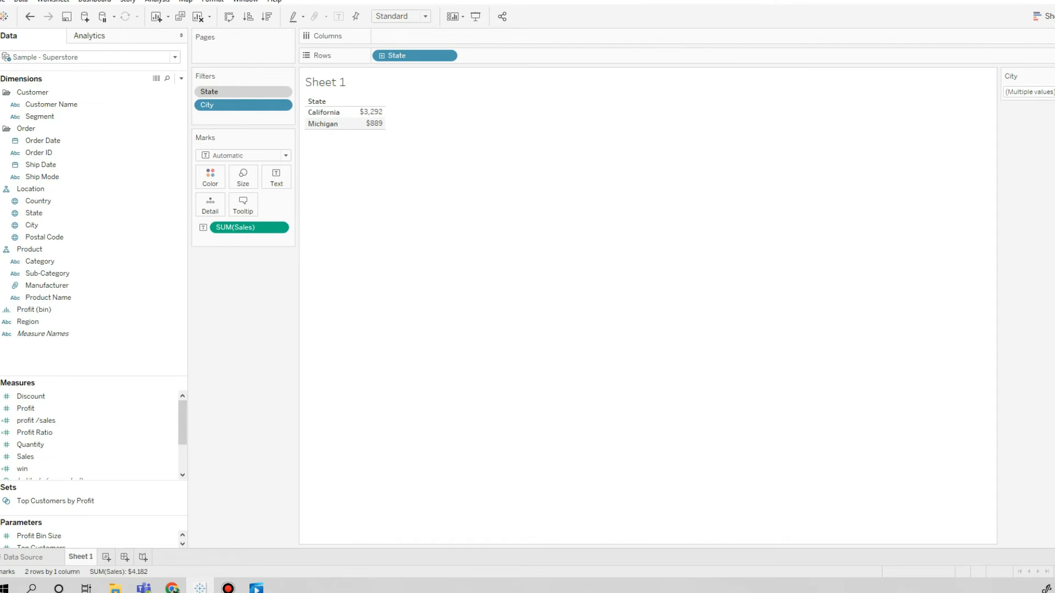
Include all cities in the City filter again and remove the State context filter.
left_click(1047, 92)
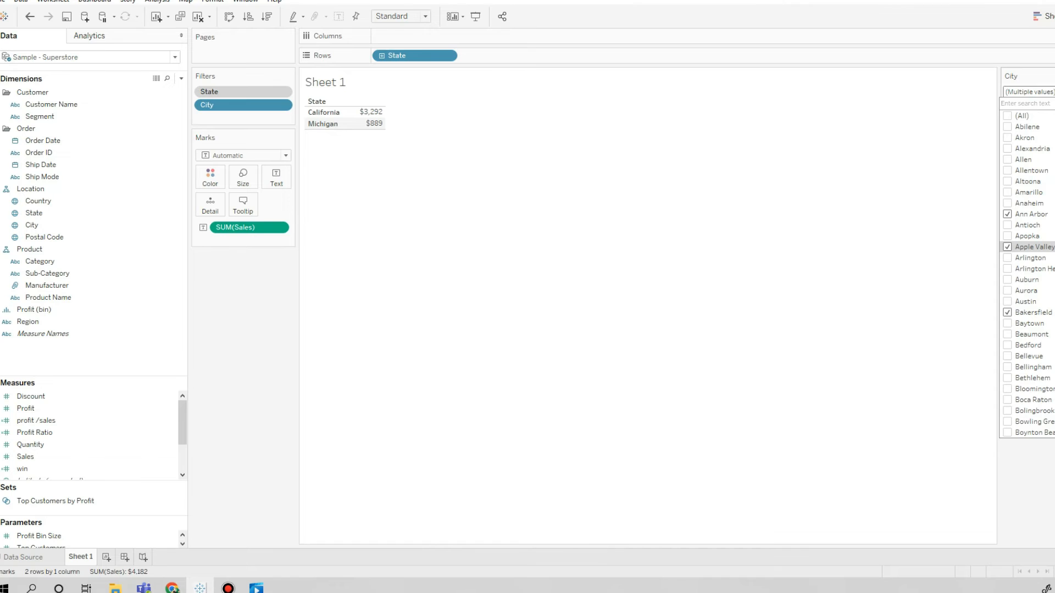
left_click(1007, 116)
left_click(1046, 93)
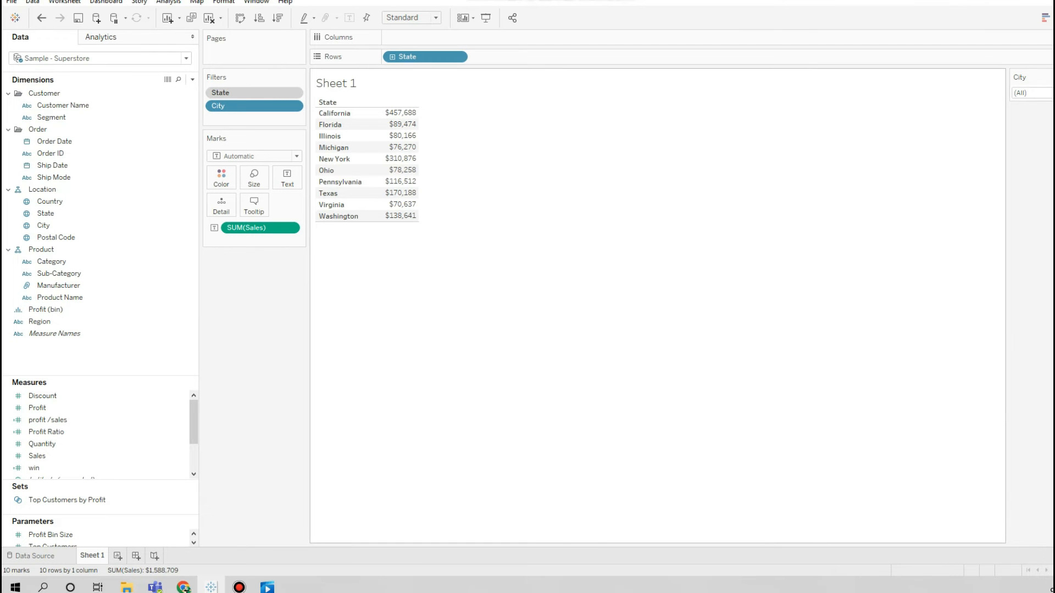
left_click_drag(250, 92, 256, 281)
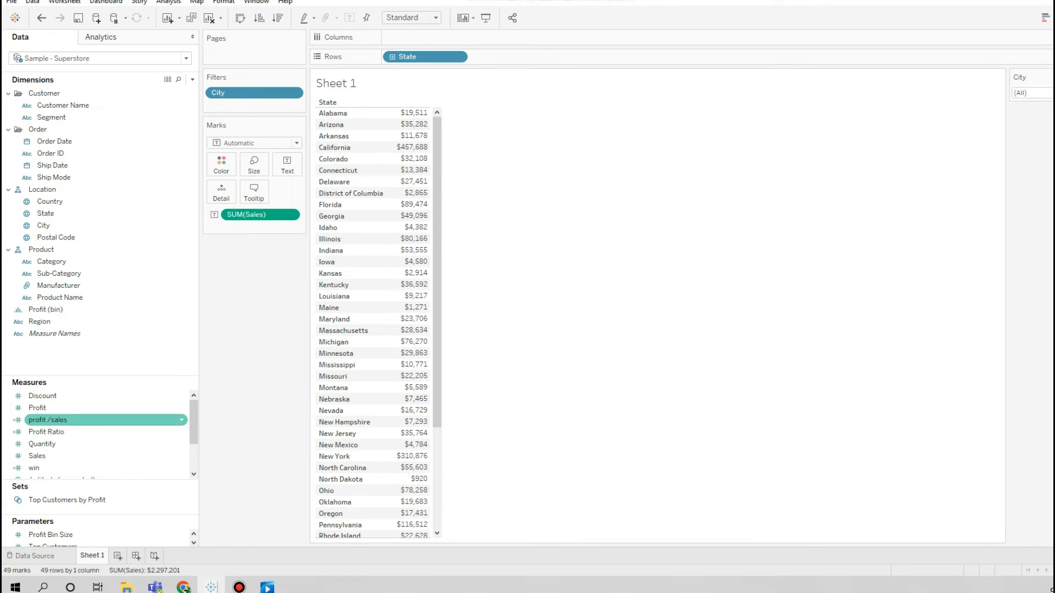
Add a filter on the Sum of Sales, accepting the full range of values.
left_click_drag(82, 456, 230, 106)
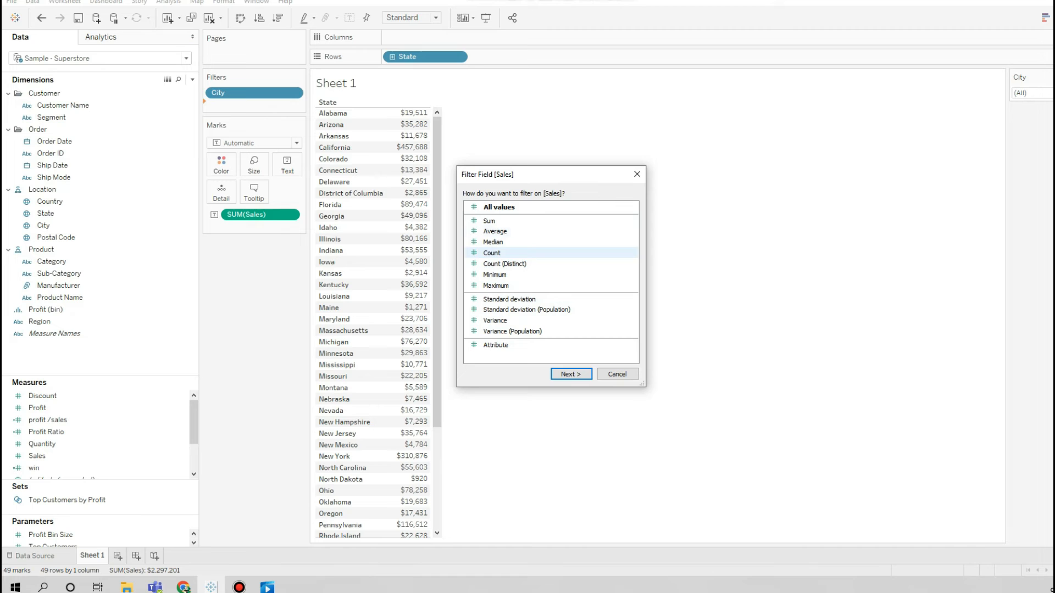
left_click(489, 221)
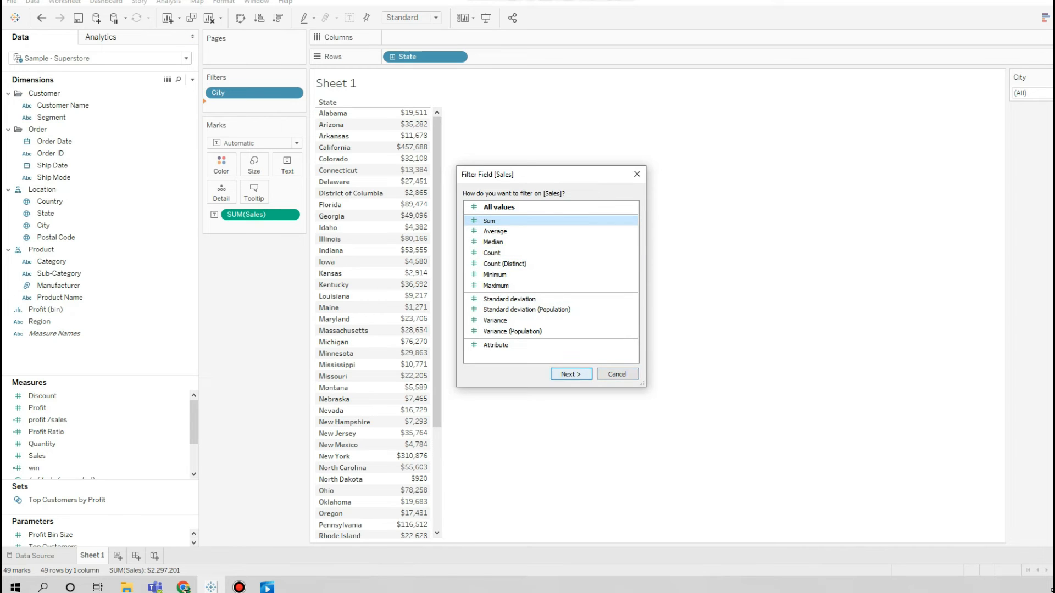
key("Return")
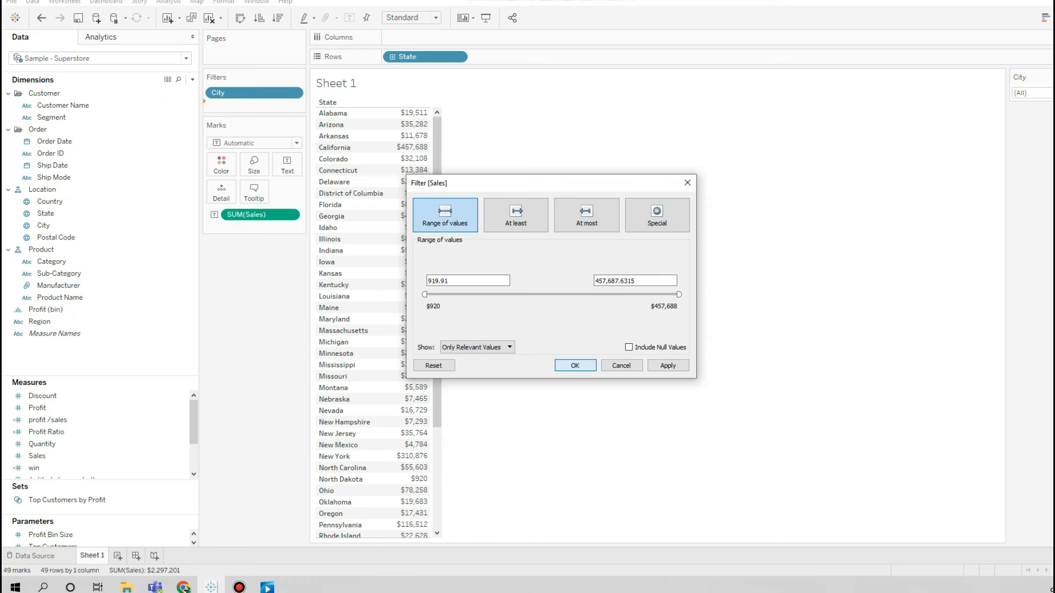
key("Return")
Show the SUM(Sales) filter control and narrow its range to about $146,880 through $328,900.
right_click(267, 107)
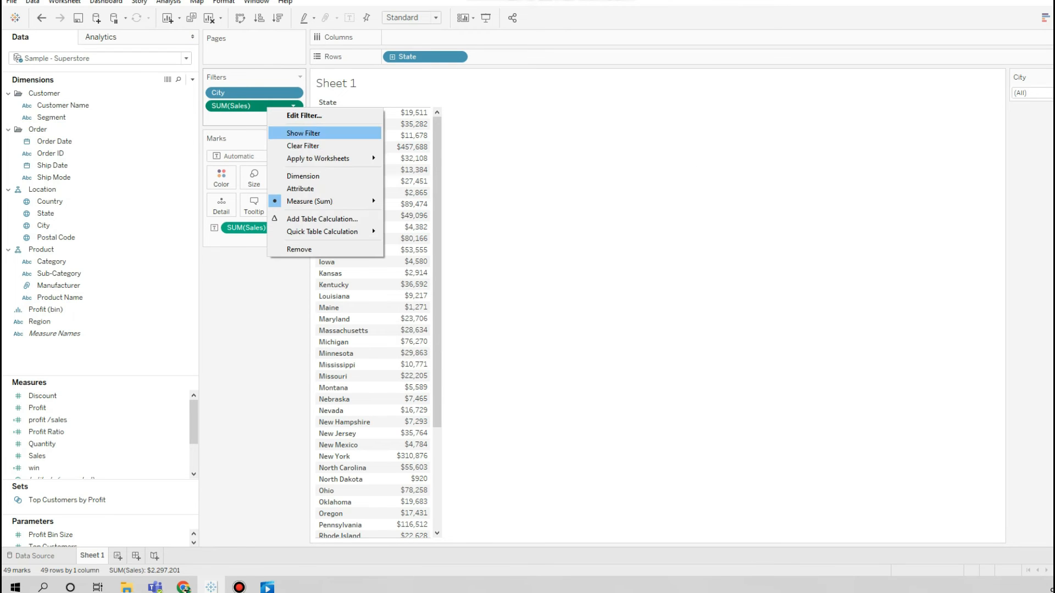
left_click(303, 133)
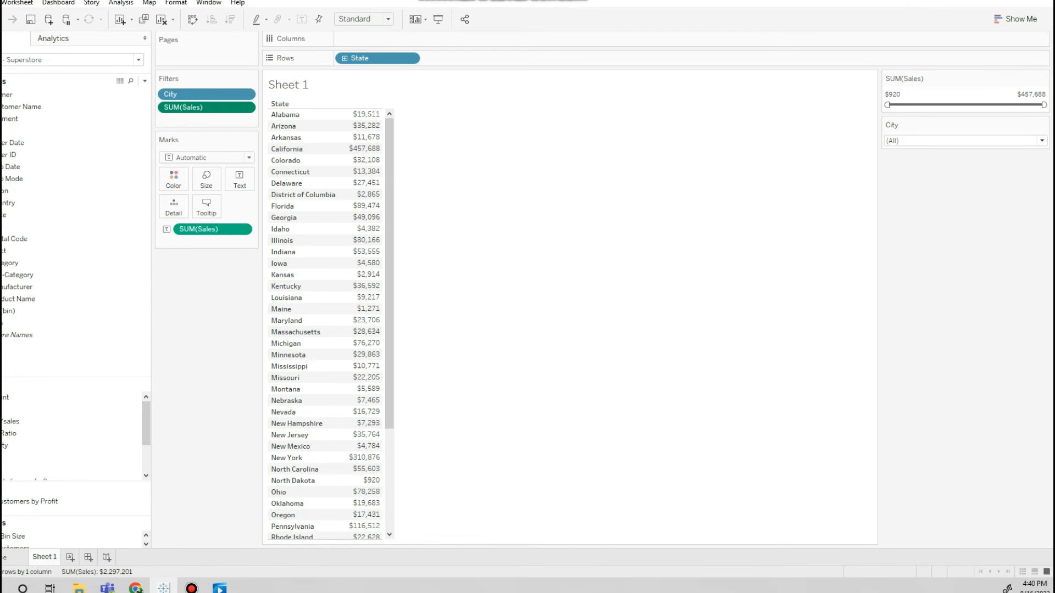
left_click_drag(886, 105, 936, 104)
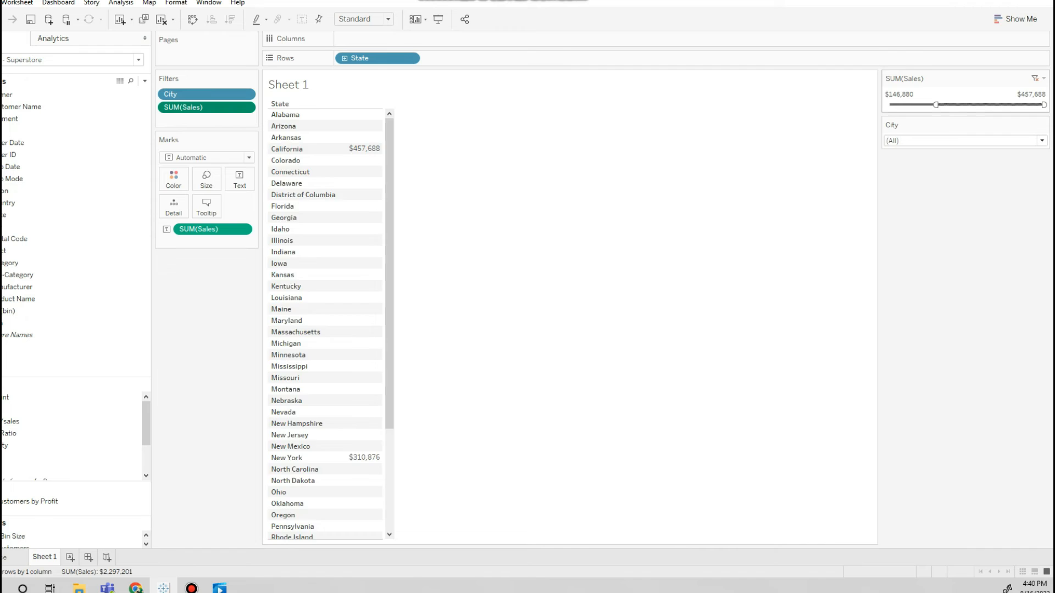
left_click_drag(1043, 105, 1000, 105)
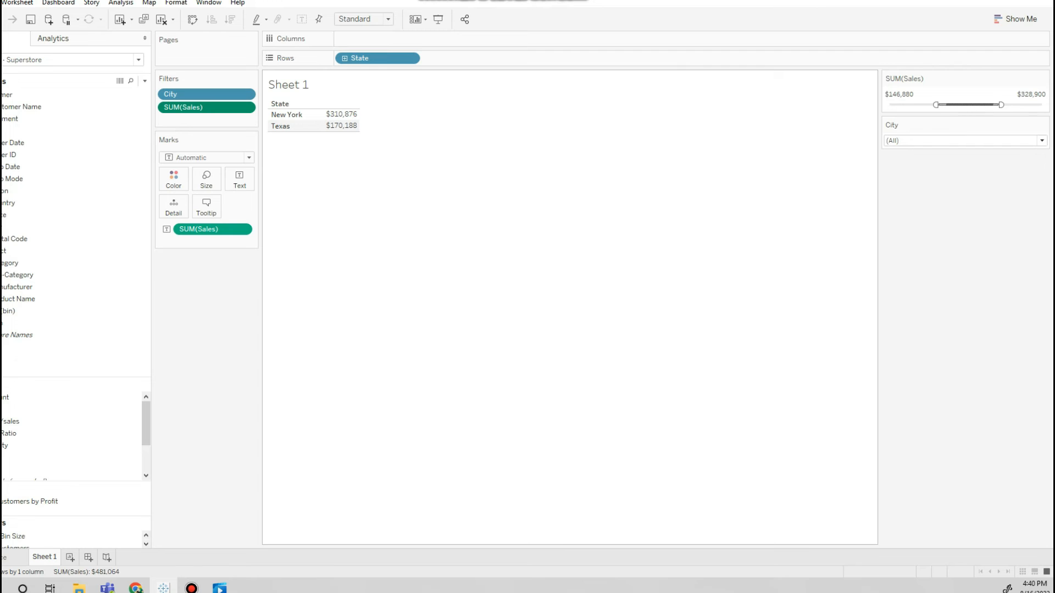
Widen the SUM(Sales) filter back to its full range, from $920 to $450,819.
left_click_drag(935, 105, 887, 105)
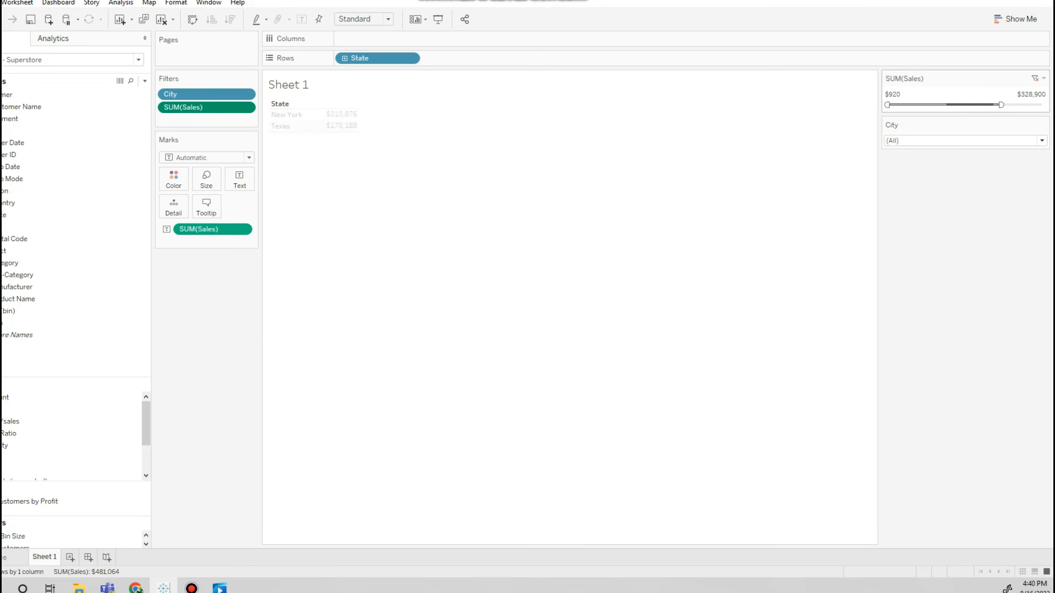
left_click_drag(1001, 105, 1042, 105)
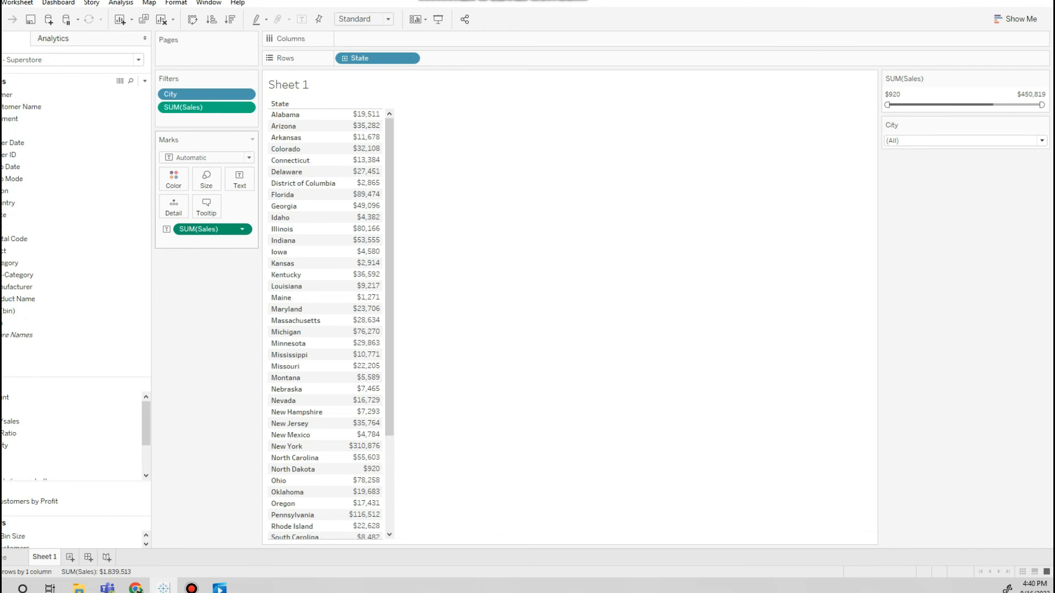
Apply a Running Total quick table calculation to the SUM(Sales) text mark and widen the table's value column.
left_click(242, 229)
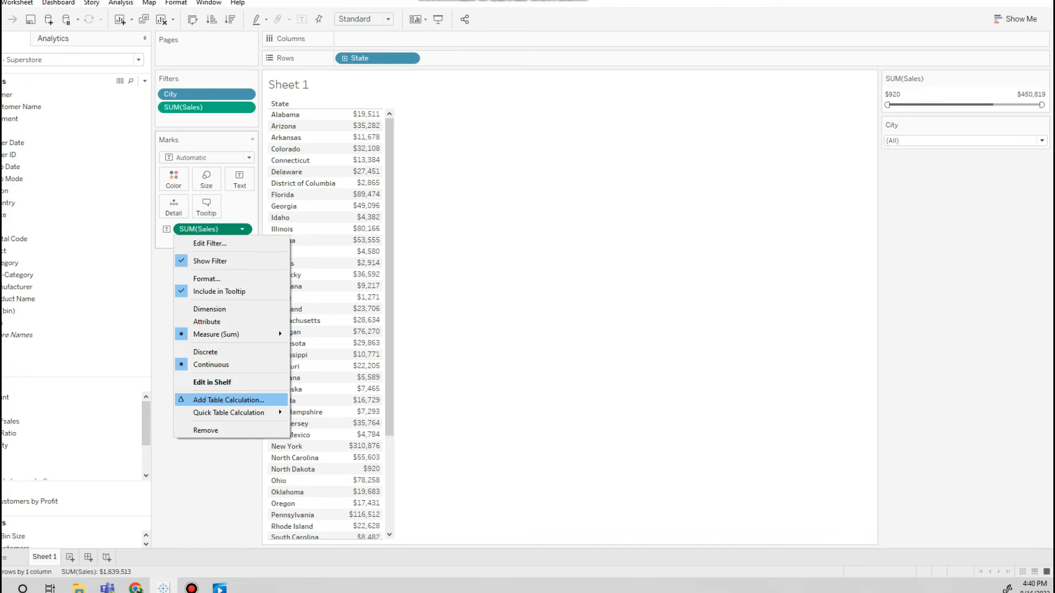
mouse_move(230, 412)
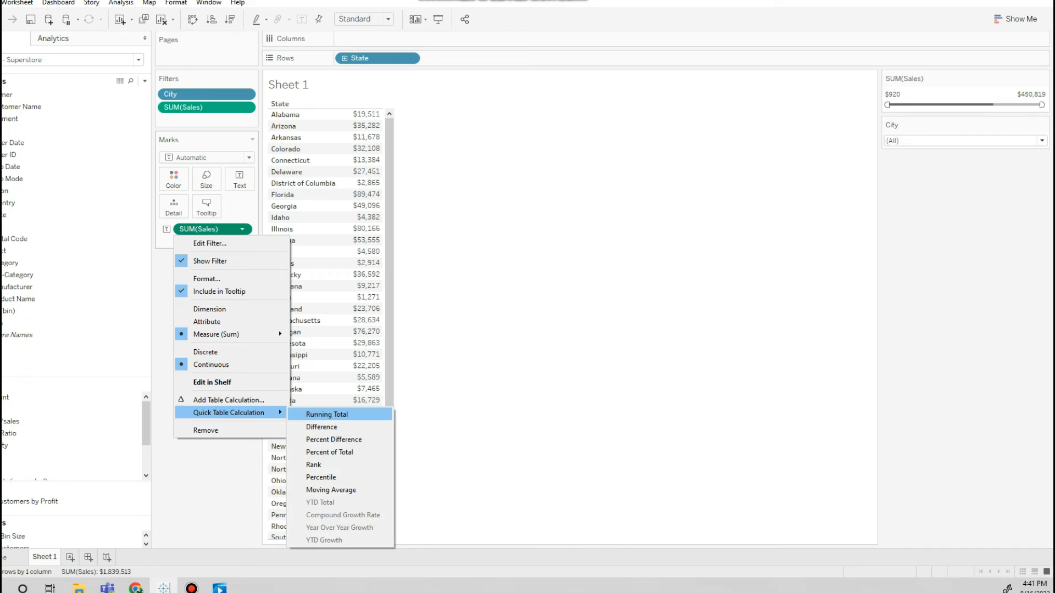
left_click(327, 414)
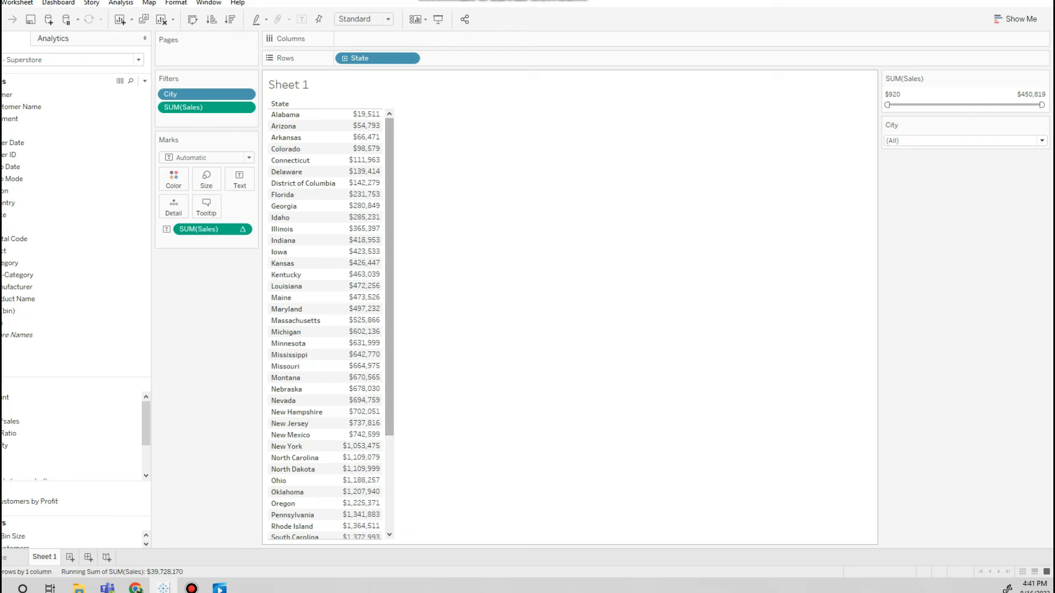
left_click_drag(382, 206, 421, 206)
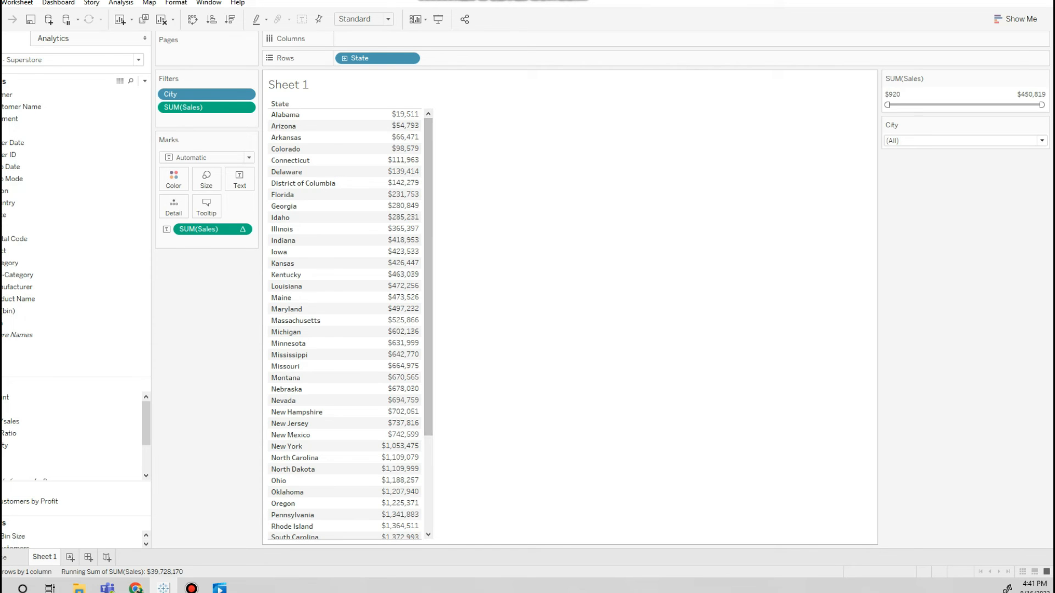
scroll(428, 329, "down", 4)
scroll(428, 329, "up", 4)
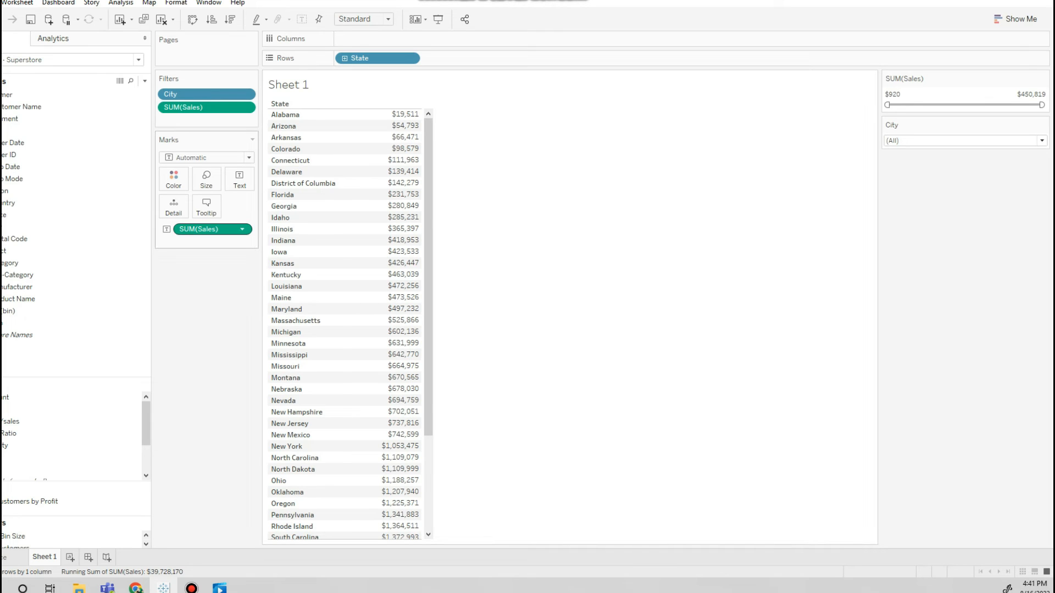
Show a filter control for the running total of Sales and look through the City filter's value list.
right_click(224, 228)
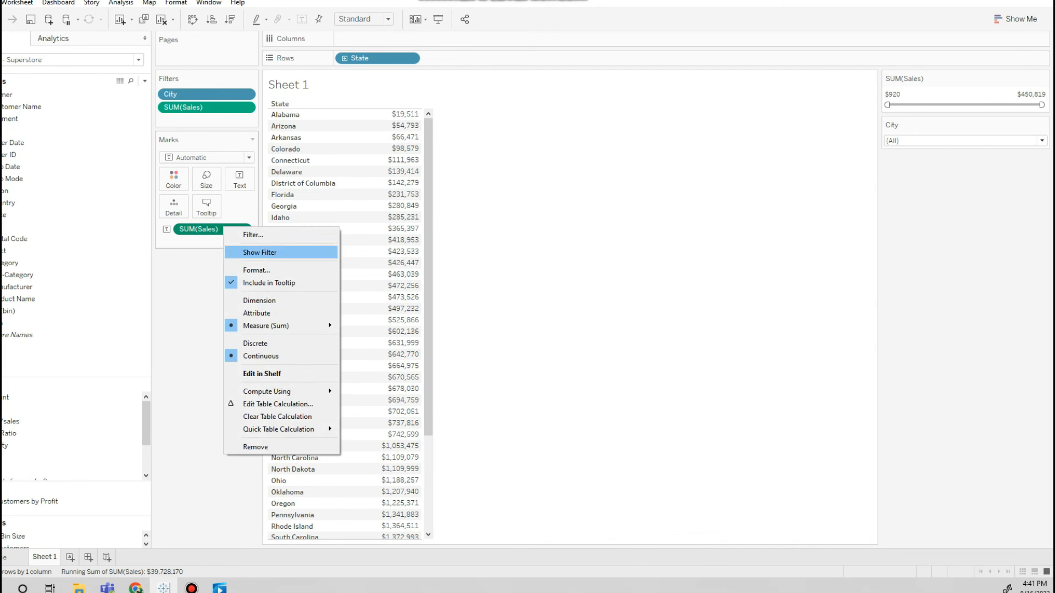
left_click(259, 252)
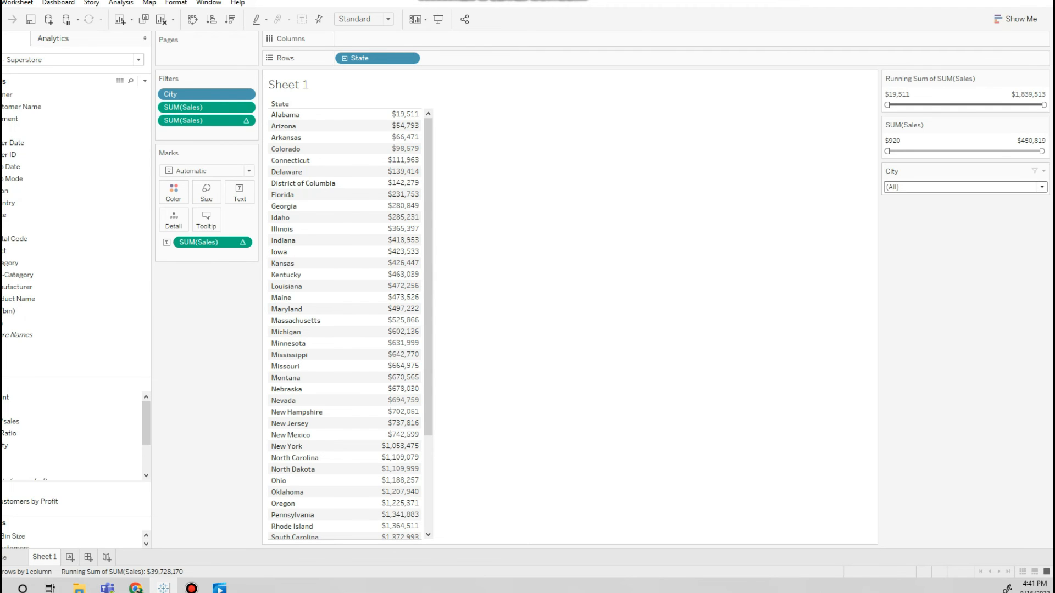
left_click(1042, 187)
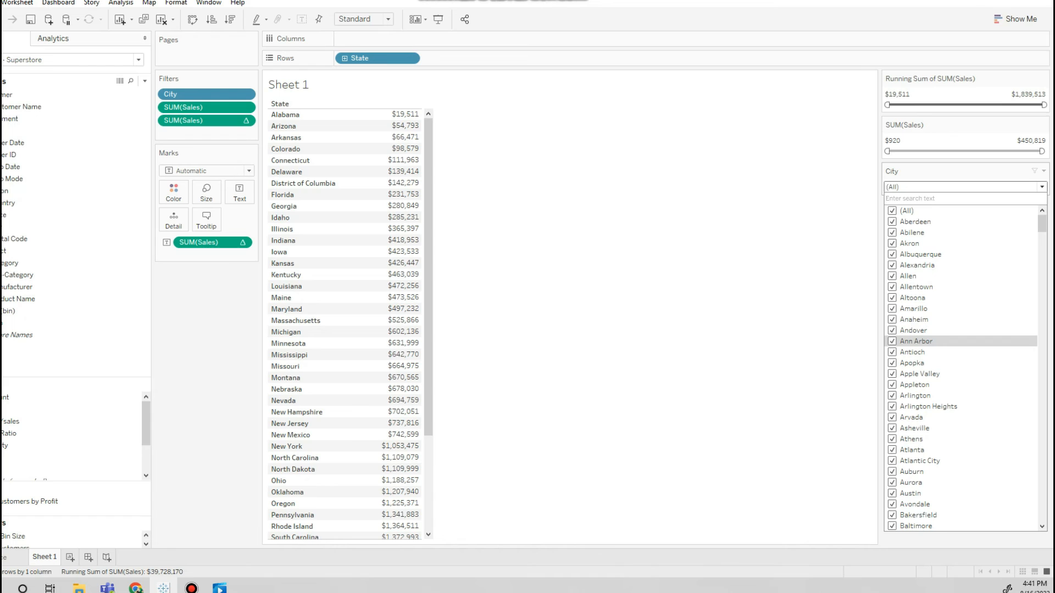
left_click(713, 329)
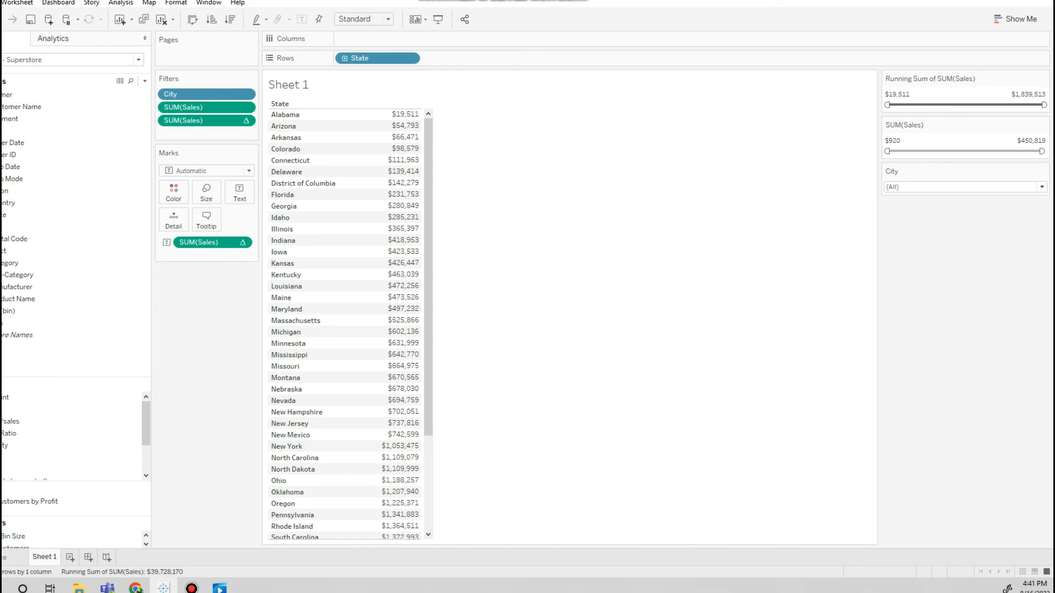
Examine the WINDOW functions in the calculated field editor, read the WINDOW_SUM description, and close the editor without creating a field.
left_click(145, 80)
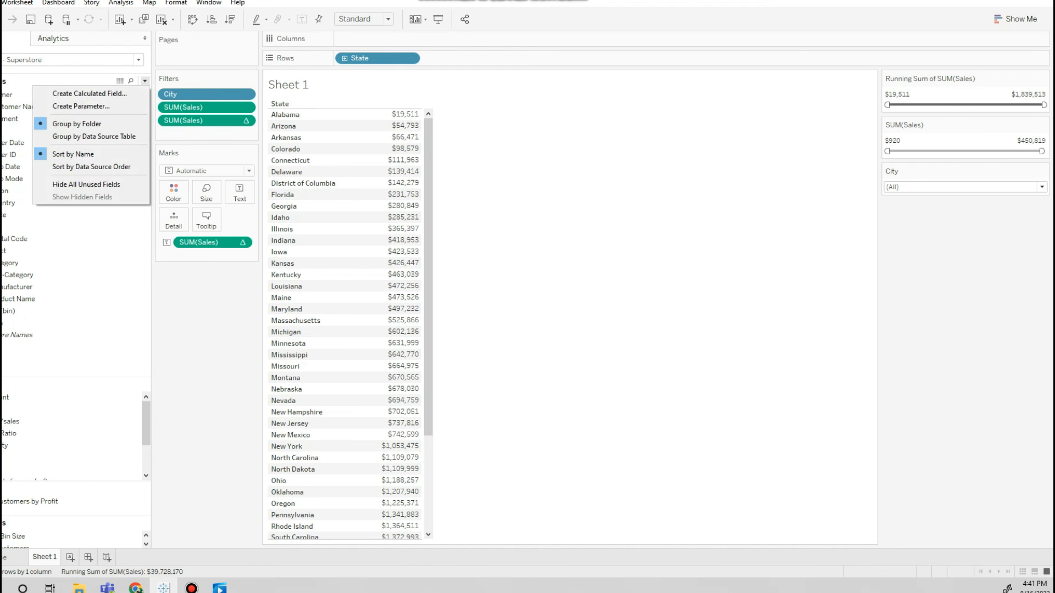
left_click(89, 94)
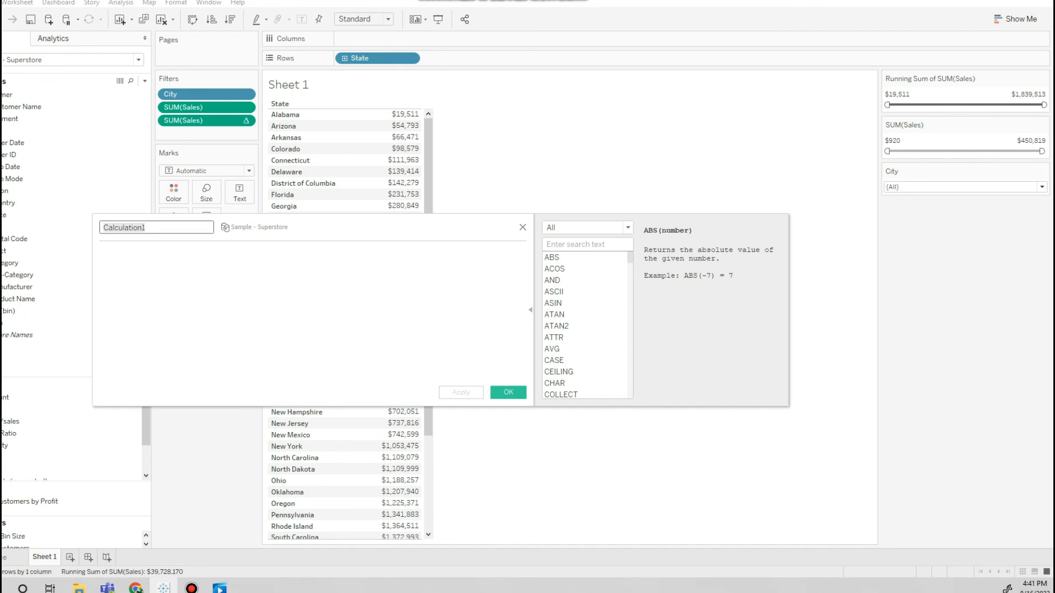
scroll(585, 324, "down", 10)
scroll(585, 324, "down", 20)
scroll(585, 324, "down", 20)
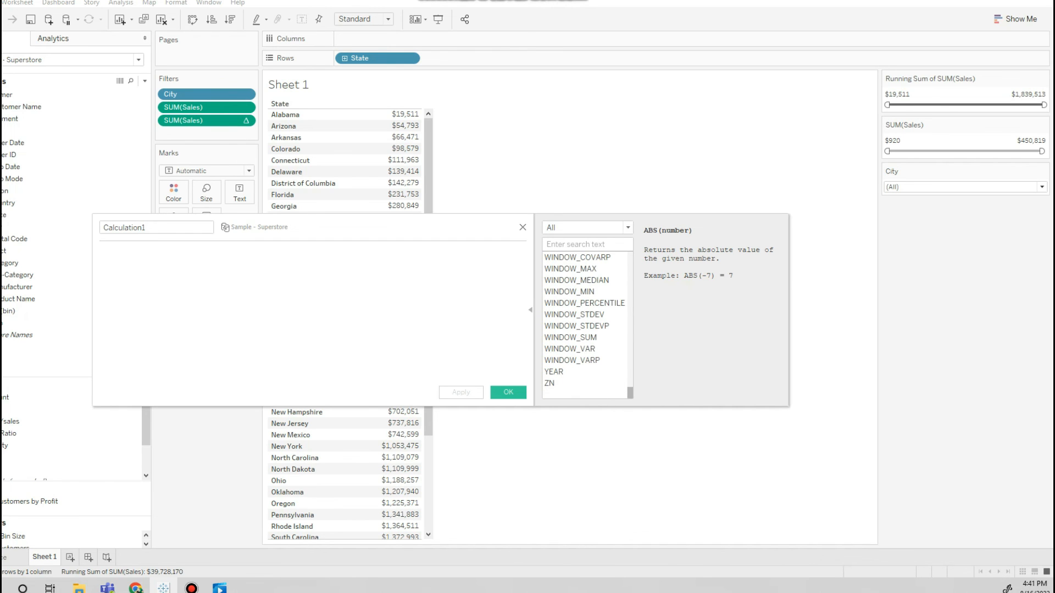
scroll(585, 324, "up", 5)
scroll(585, 324, "down", 3)
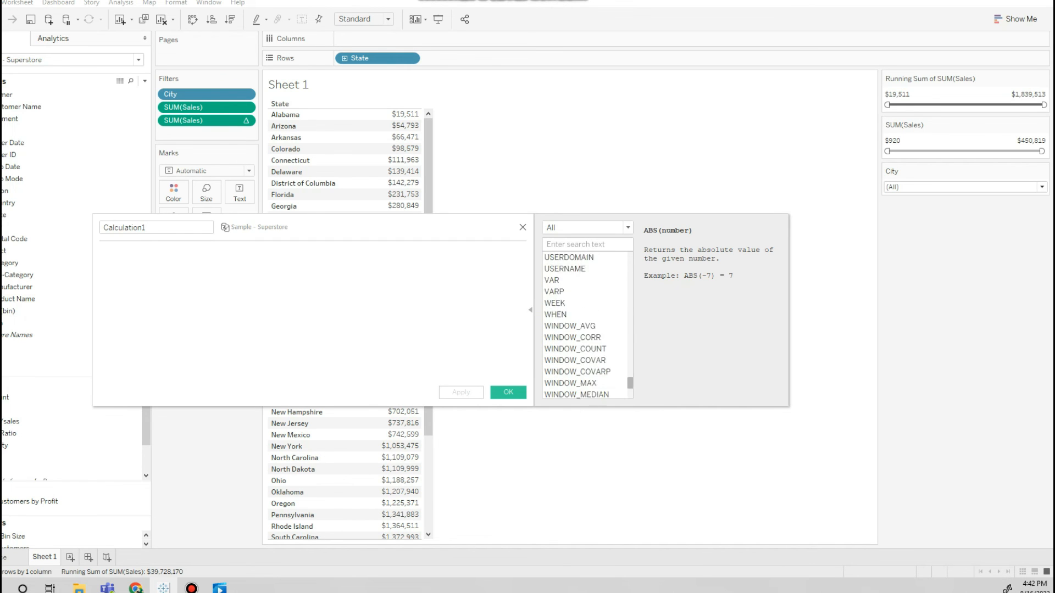
scroll(585, 324, "down", 2)
scroll(585, 324, "up", 3)
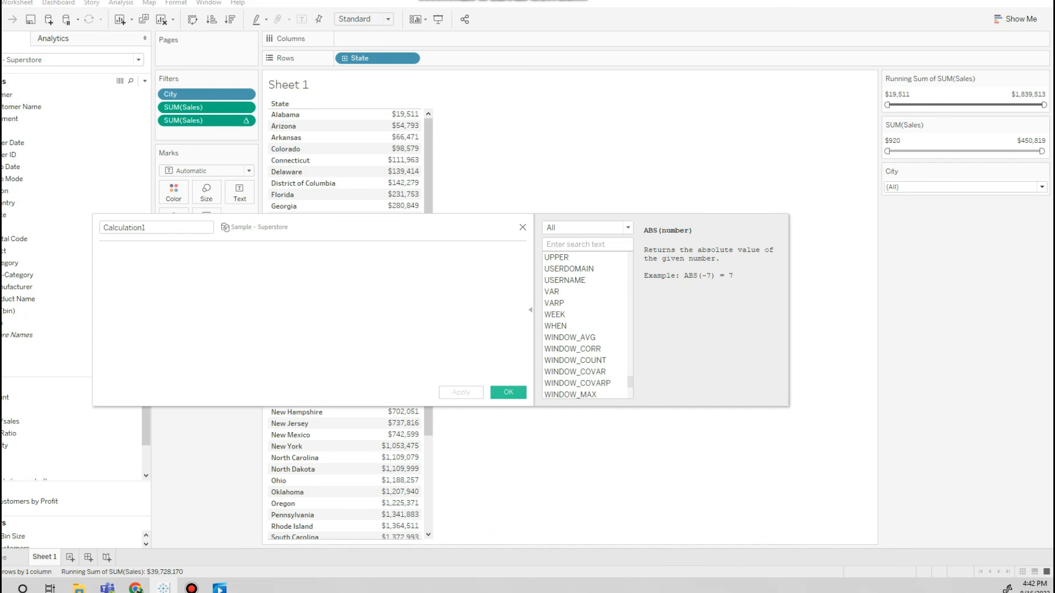
scroll(585, 307, "down", 3)
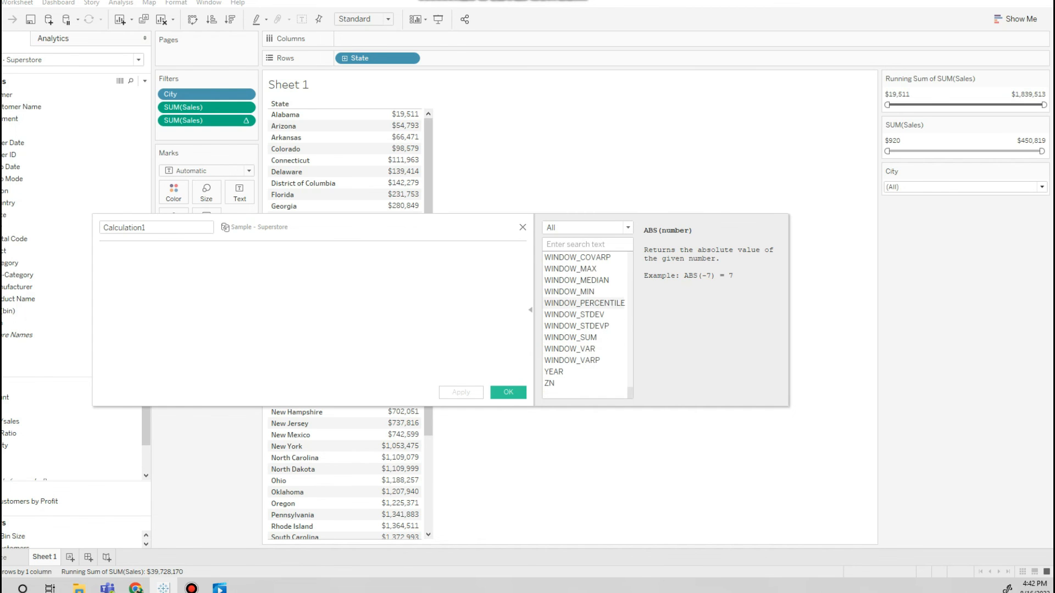
left_click(570, 337)
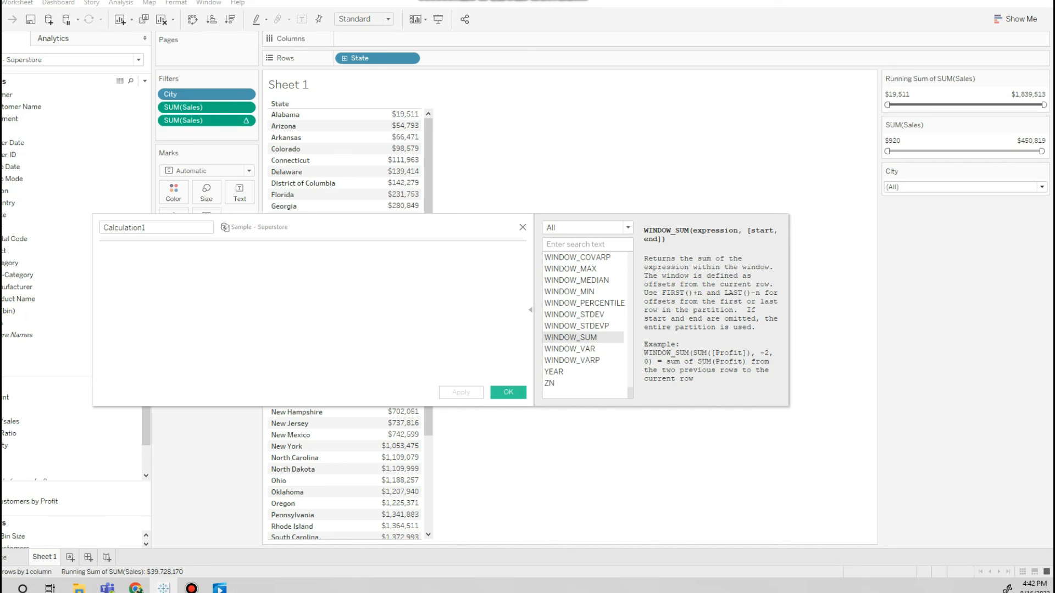
left_click_drag(630, 393, 630, 257)
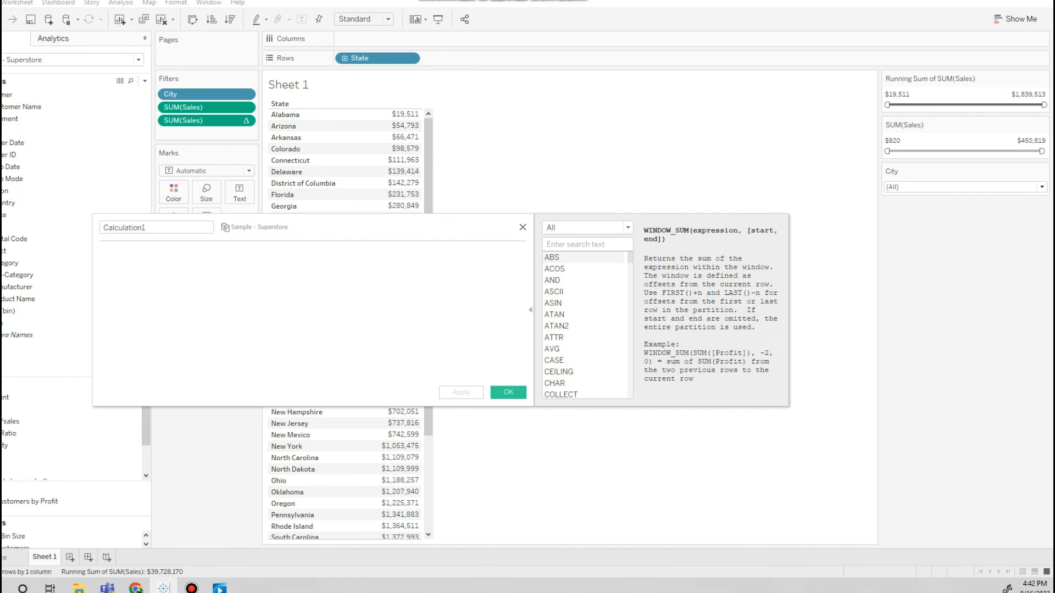
left_click(523, 227)
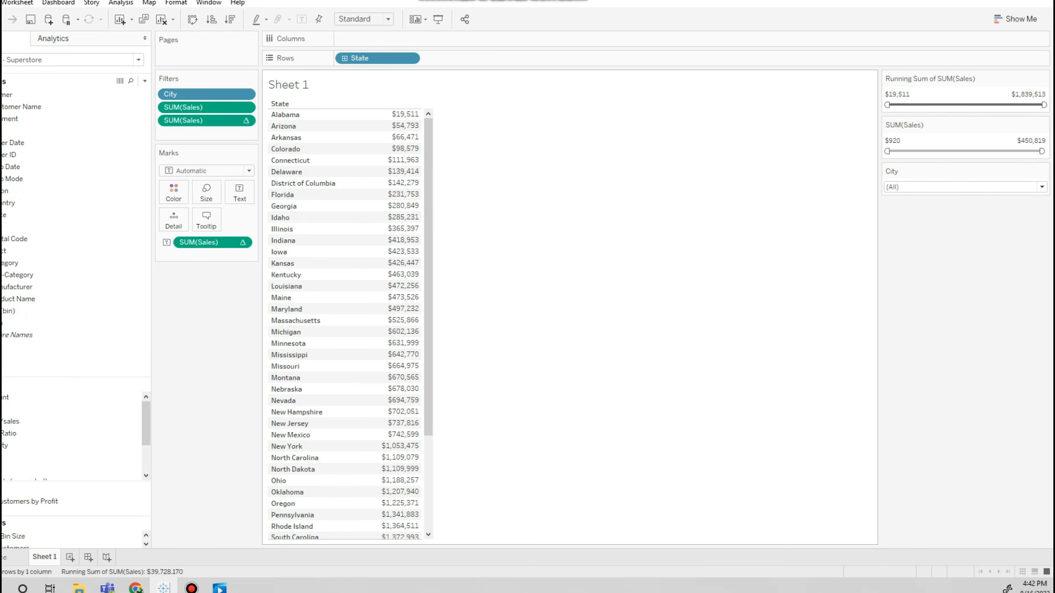